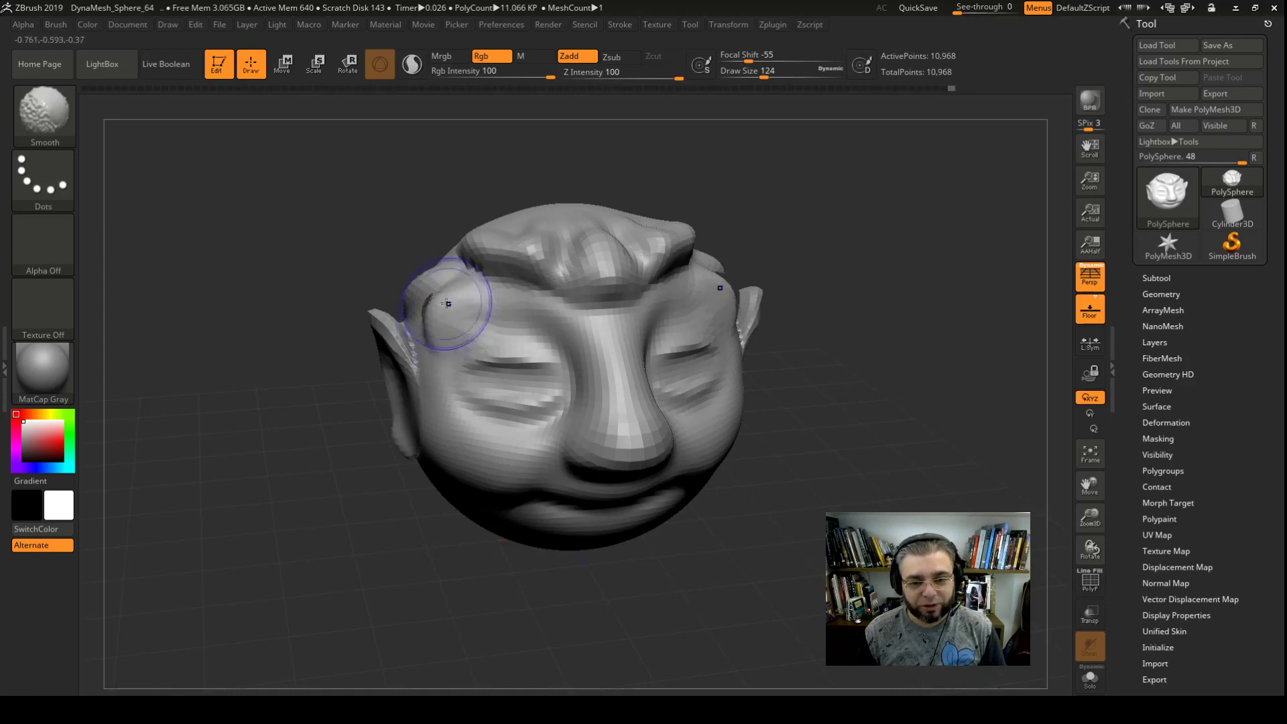
With X symmetry, drag up from the crown to raise two small horn bumps, checking from several angles
mouse_move(360, 358)
mouse_down()
mouse_move(387, 358)
mouse_move(444, 301)
mouse_up()
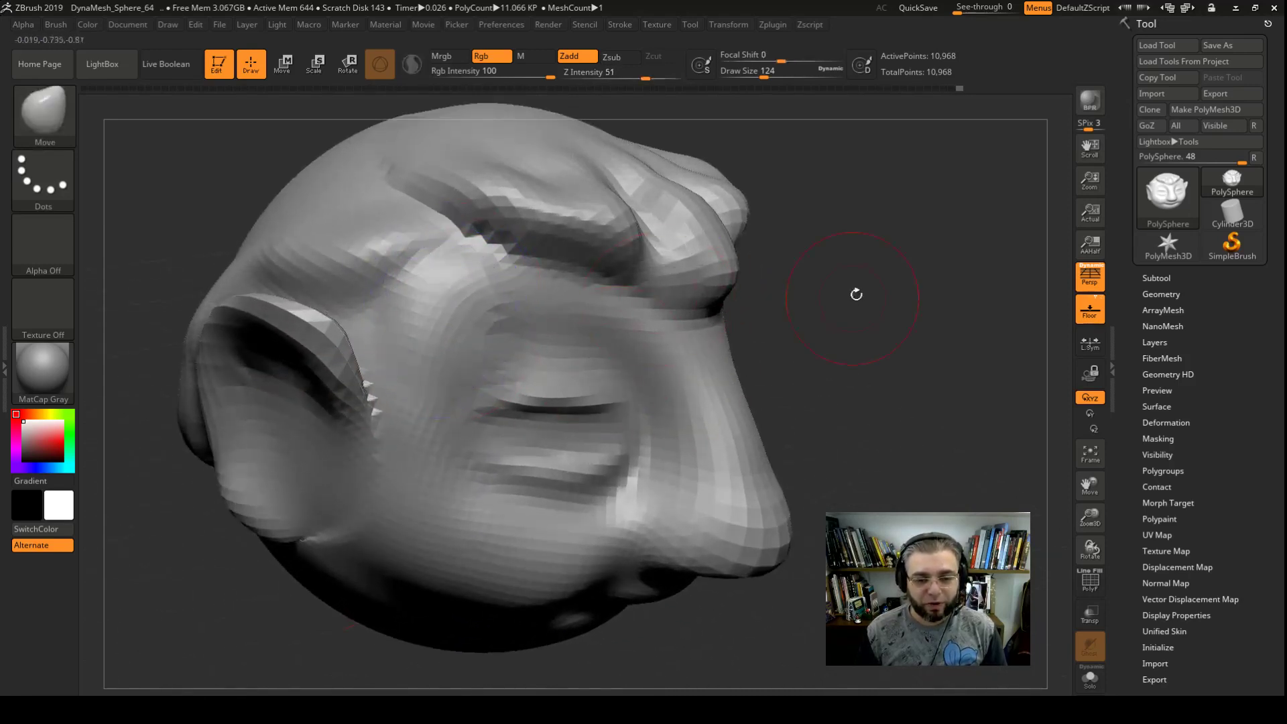
mouse_move(856, 287)
alt+mouse_down()
mouse_move(812, 394)
mouse_move(856, 348)
mouse_move(758, 268)
alt+mouse_up()
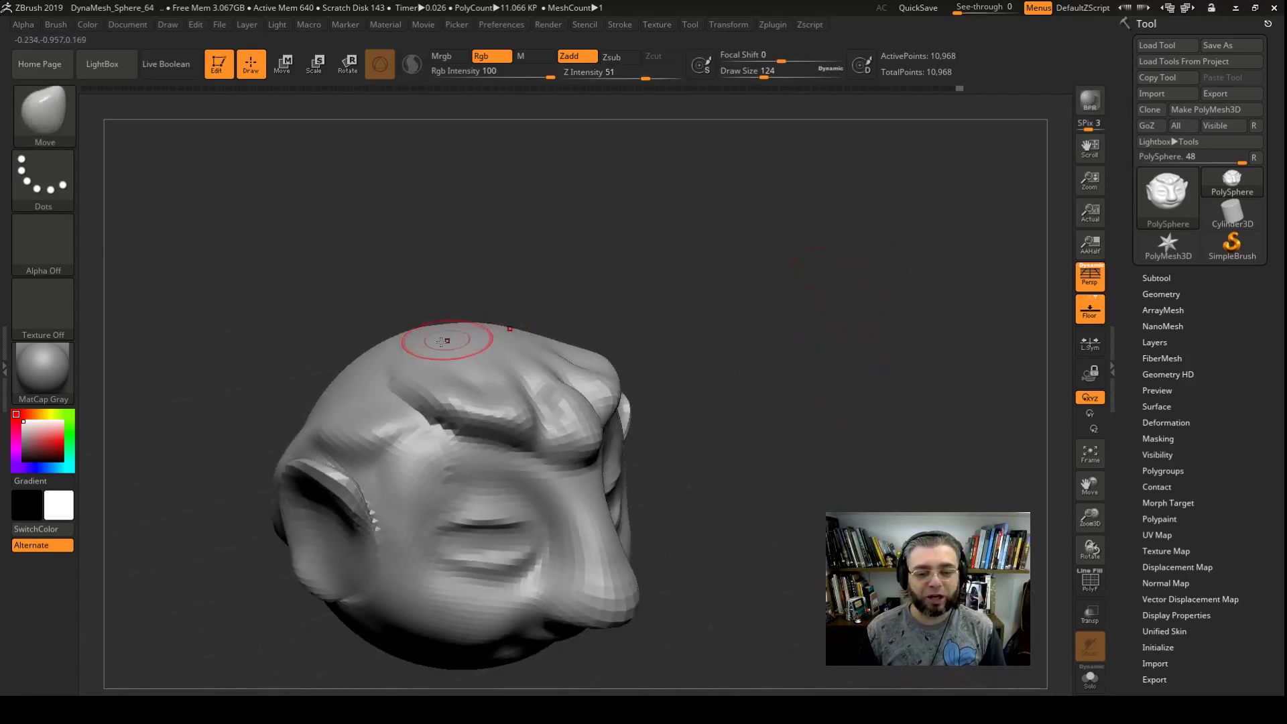
drag(383, 319, 357, 290)
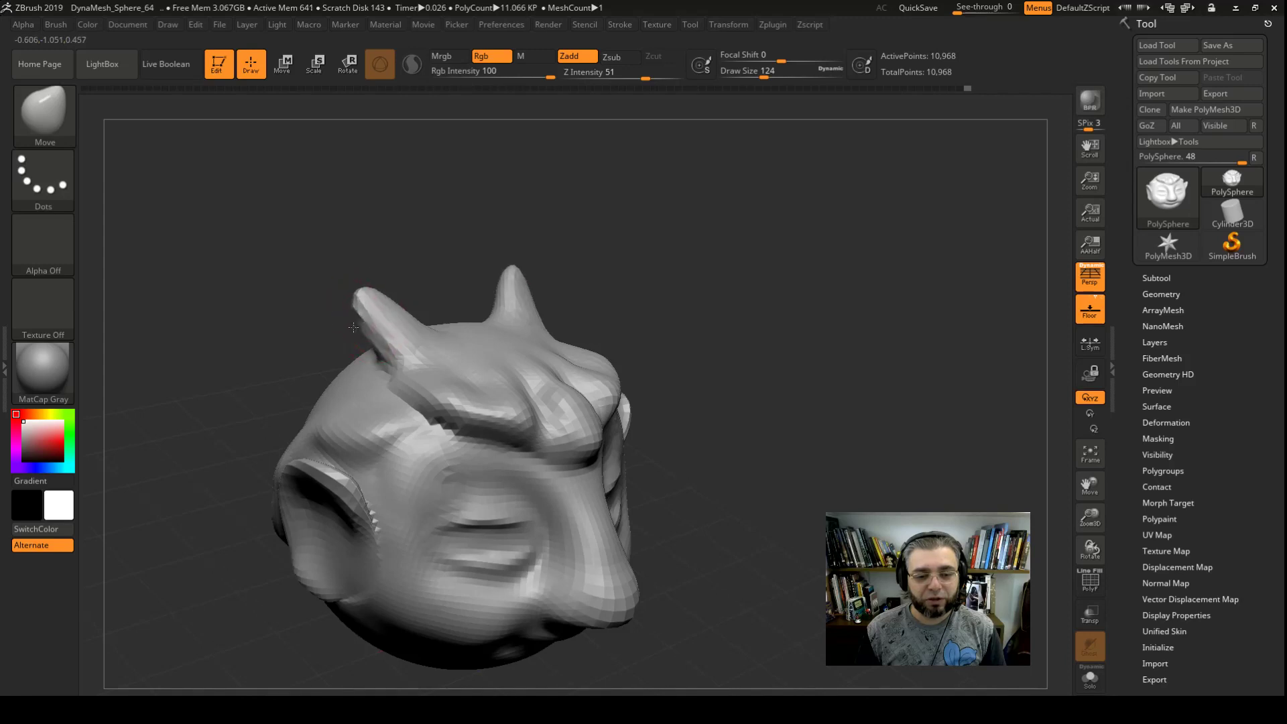
drag(352, 334, 375, 333)
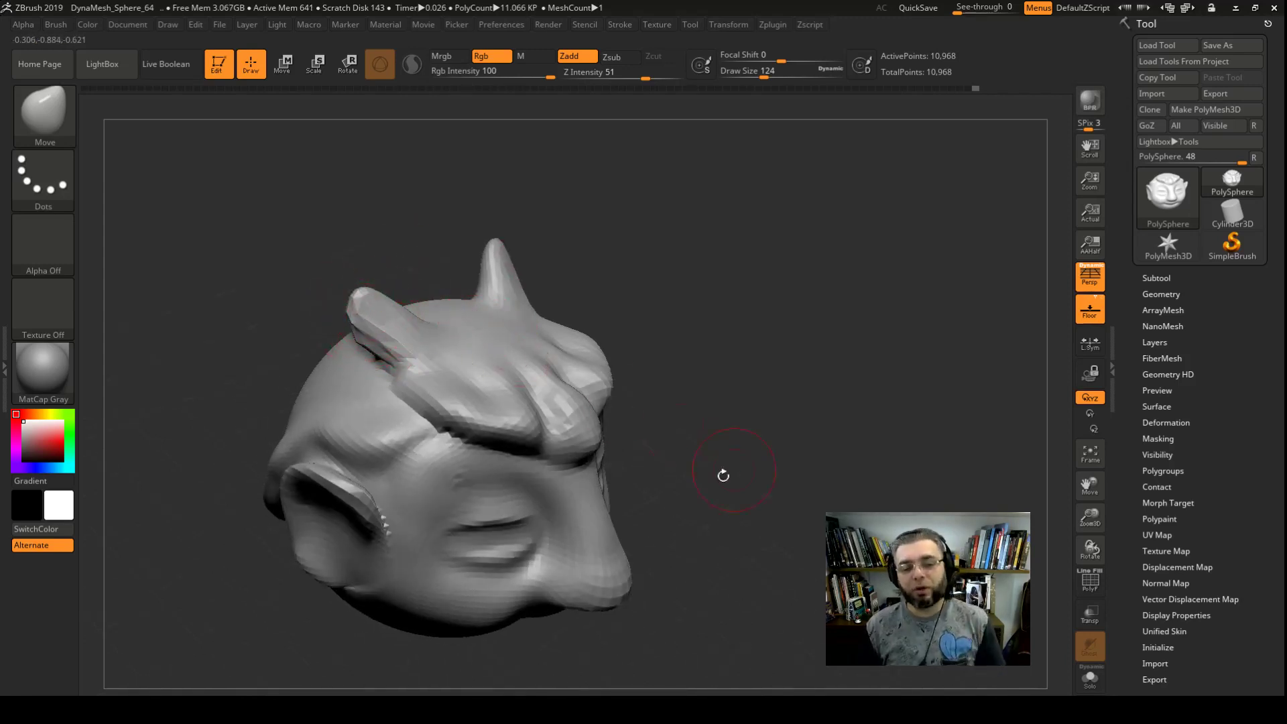
mouse_move(724, 474)
mouse_down()
mouse_move(731, 556)
mouse_move(656, 374)
mouse_move(453, 416)
mouse_up()
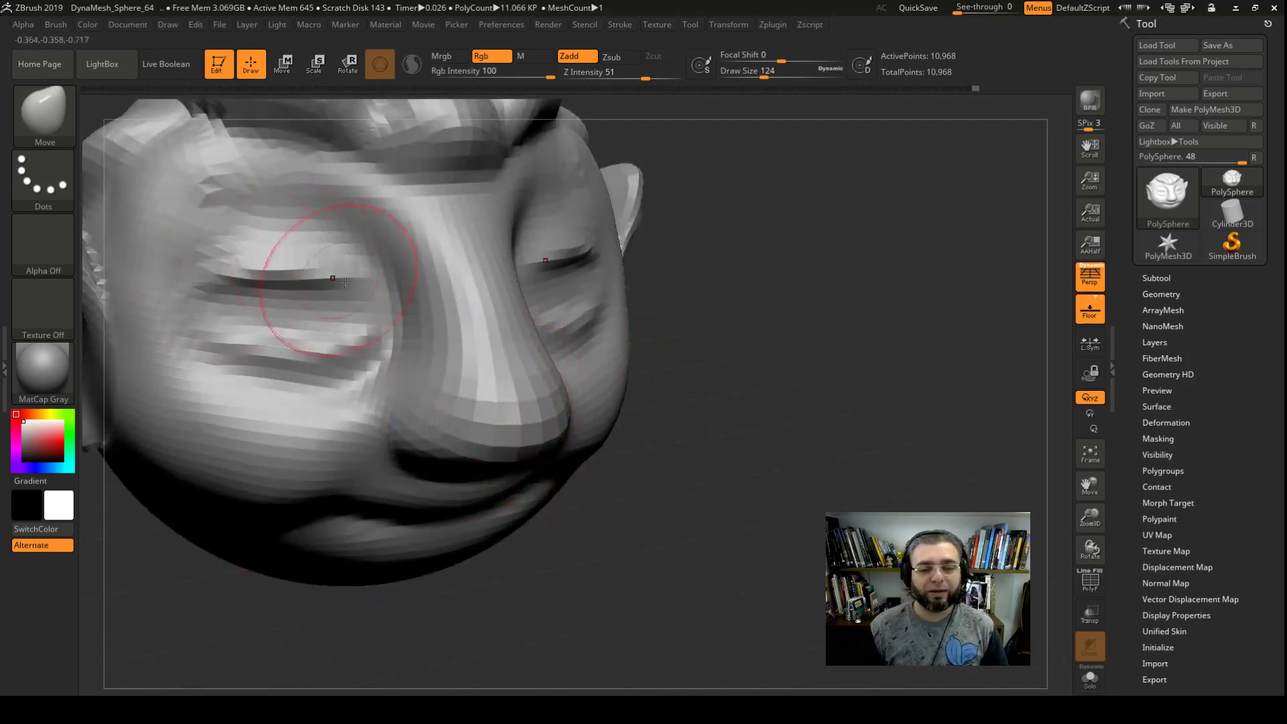
drag(799, 333, 793, 450)
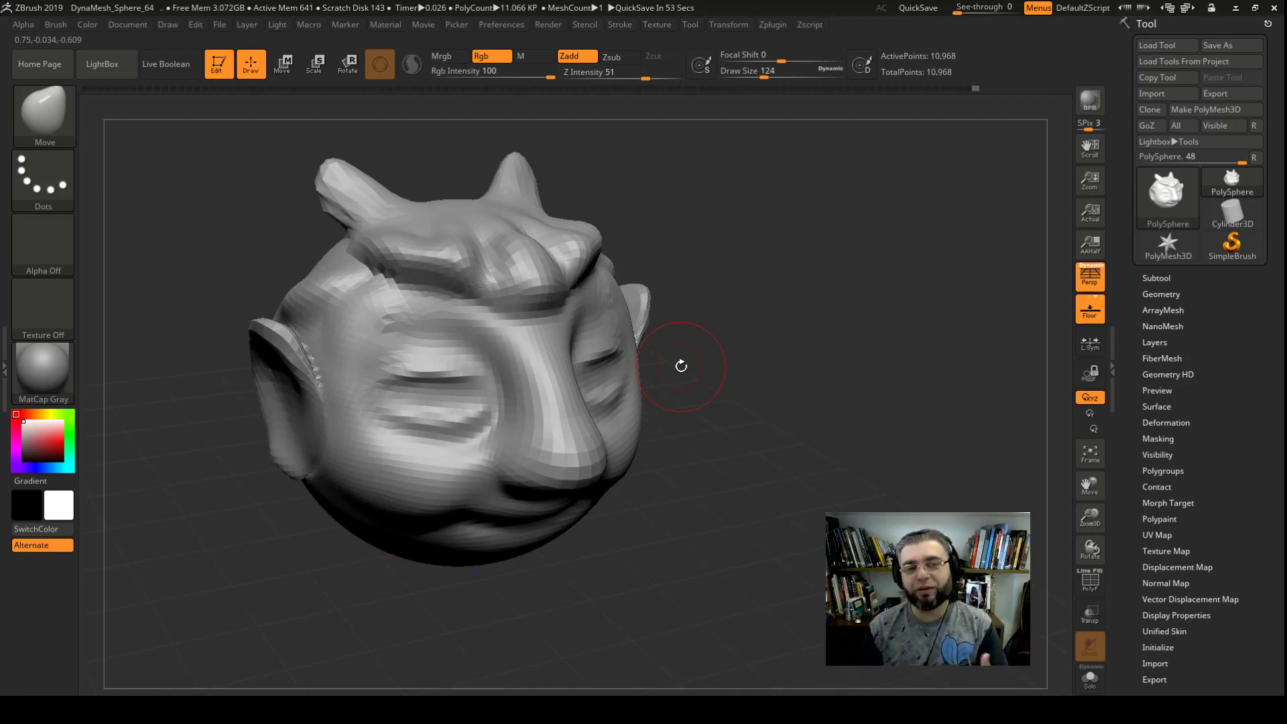
Inspect the ears and top of the head from several angles, then open LightBox
drag(662, 221, 737, 376)
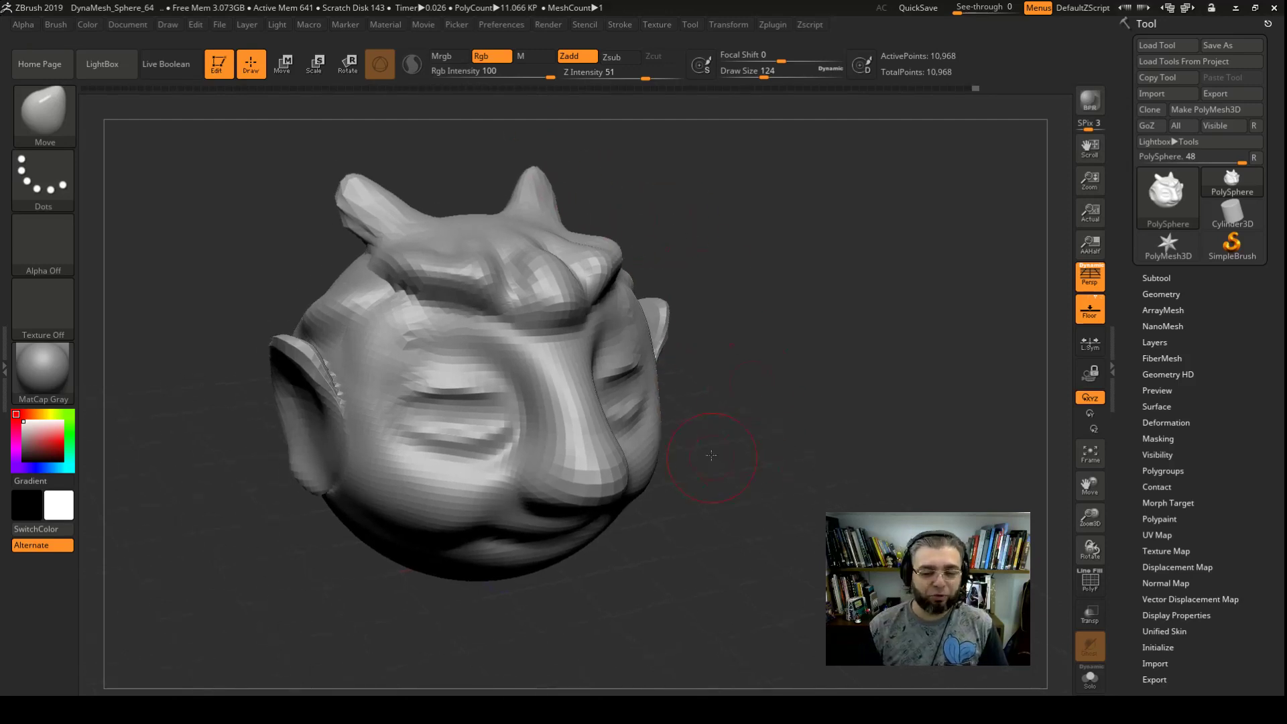
drag(768, 425, 509, 408)
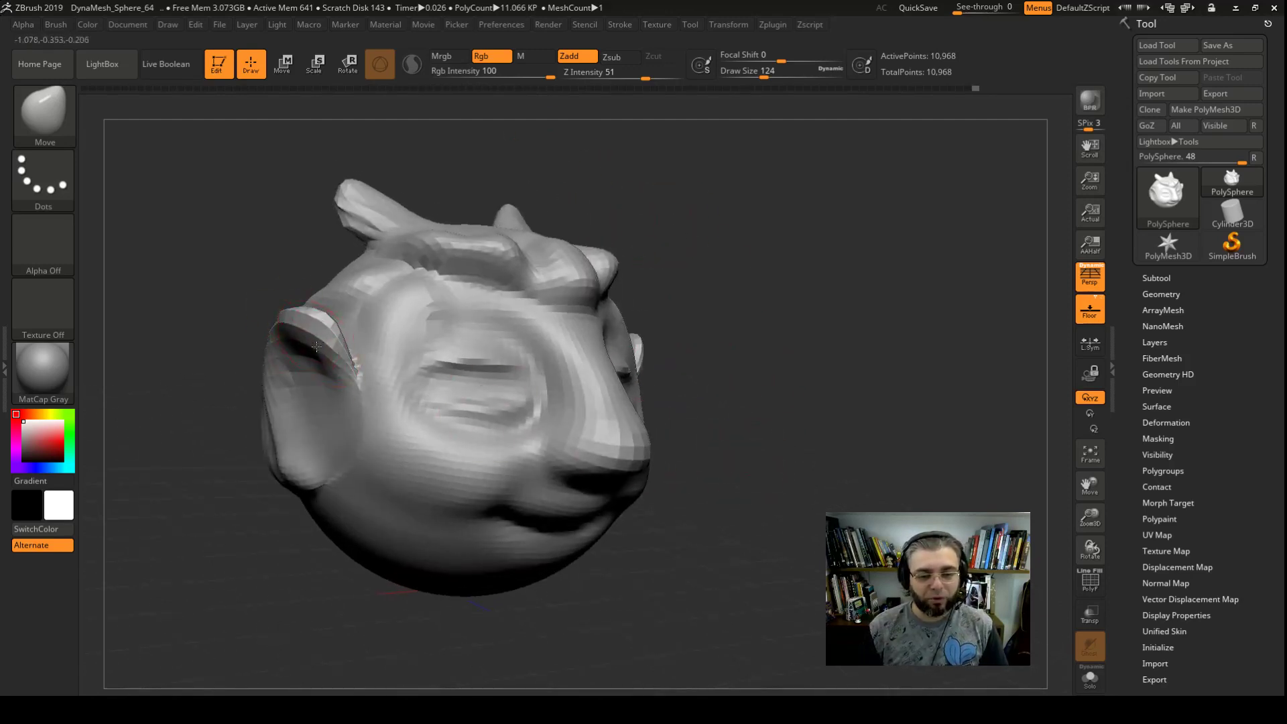
drag(317, 347, 310, 291)
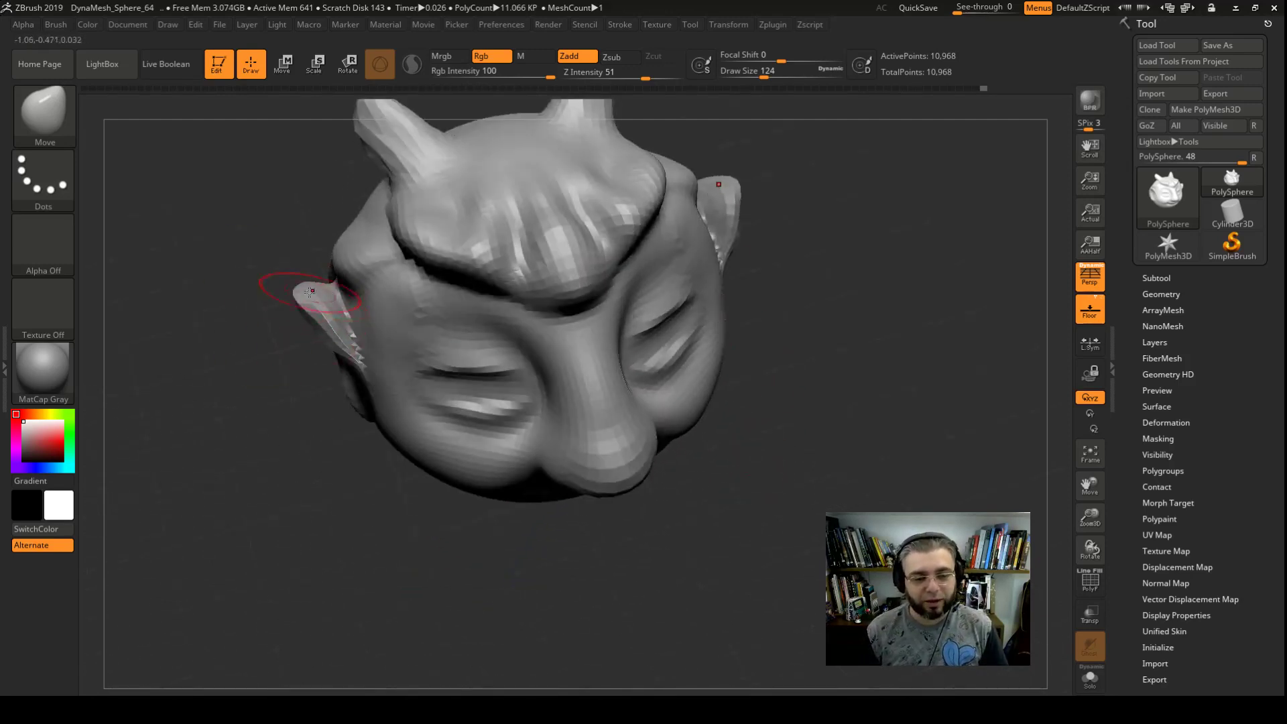
mouse_move(238, 317)
mouse_down()
mouse_move(275, 236)
mouse_move(354, 315)
mouse_up()
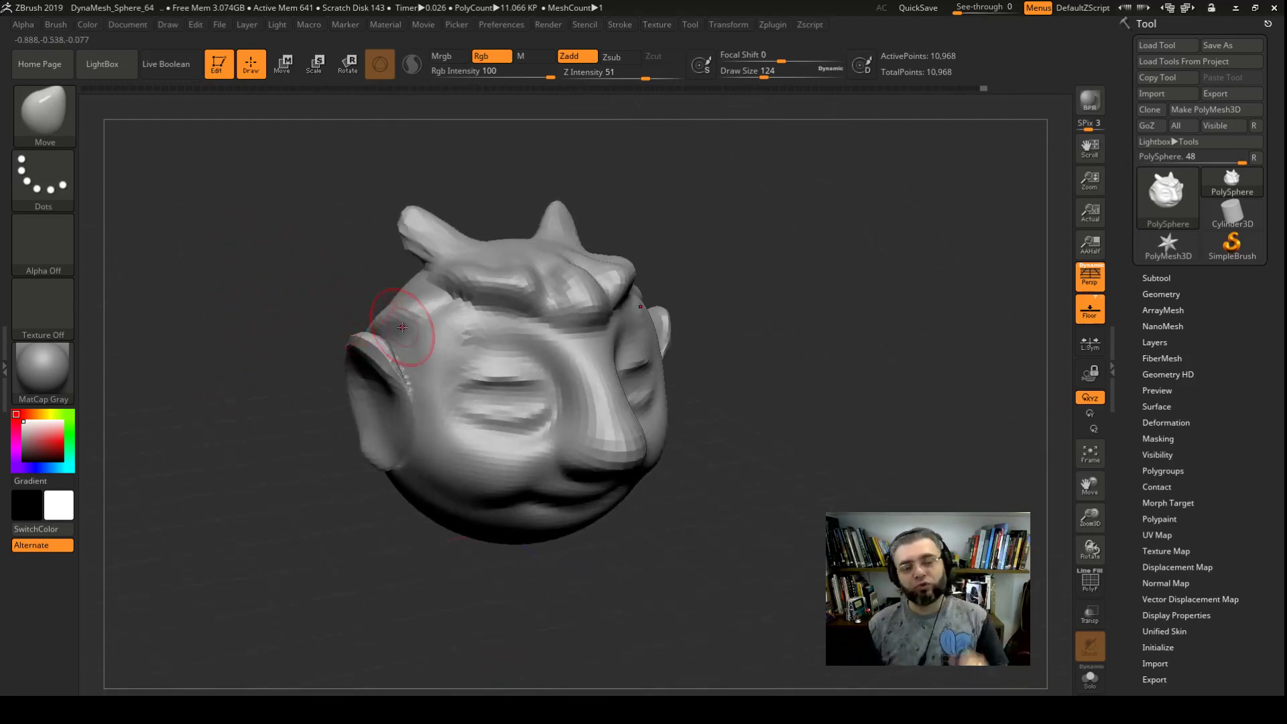
click(109, 68)
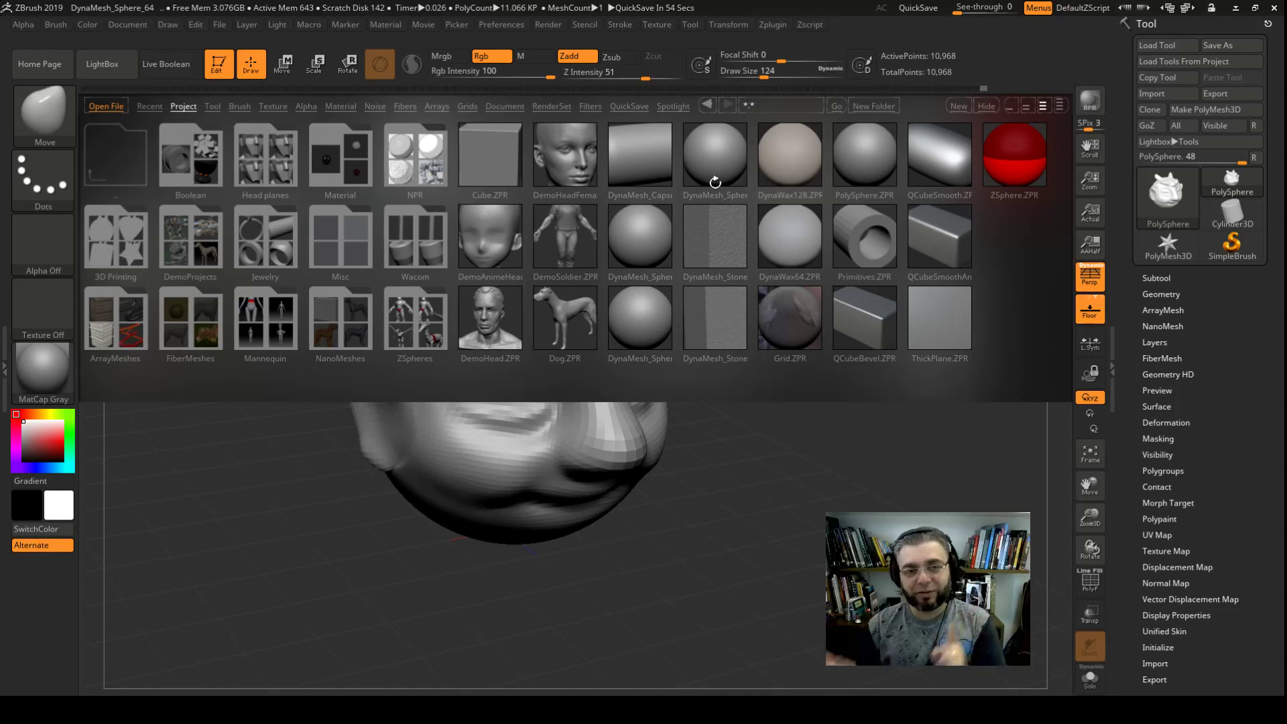
Close LightBox, zoom in on the ear, then back out to the whole horned head
click(112, 72)
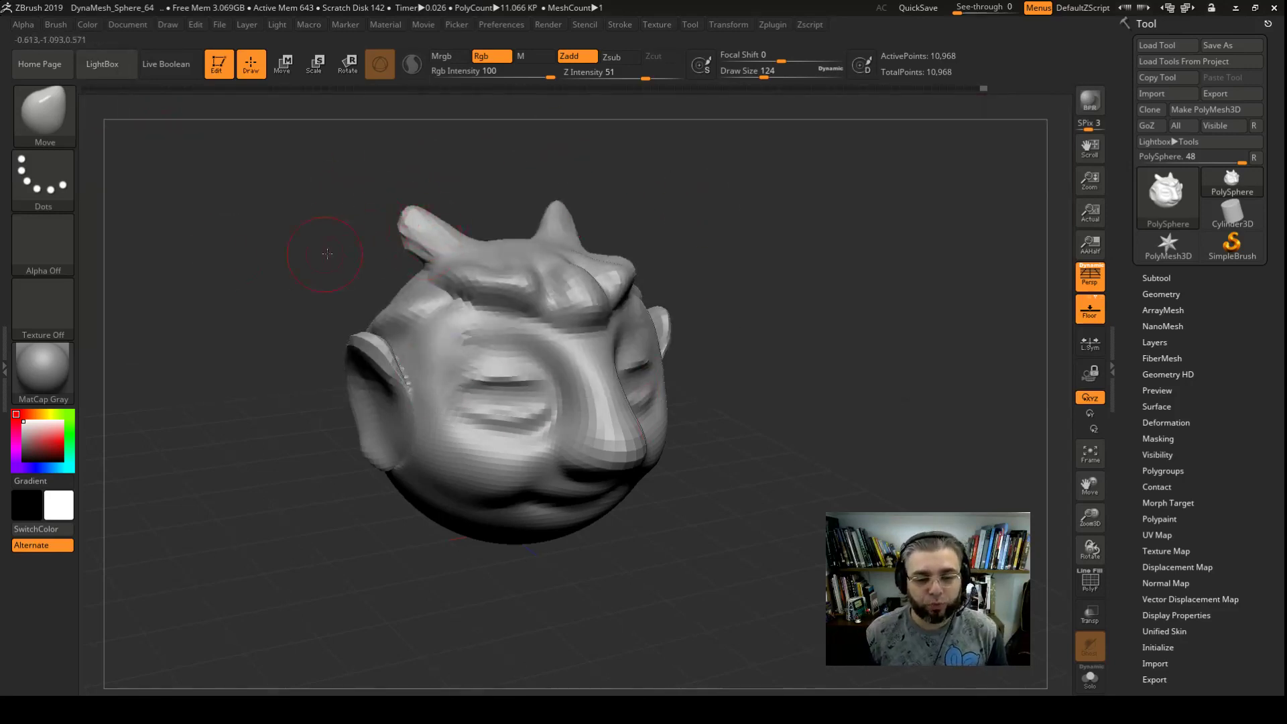
drag(327, 253, 425, 416)
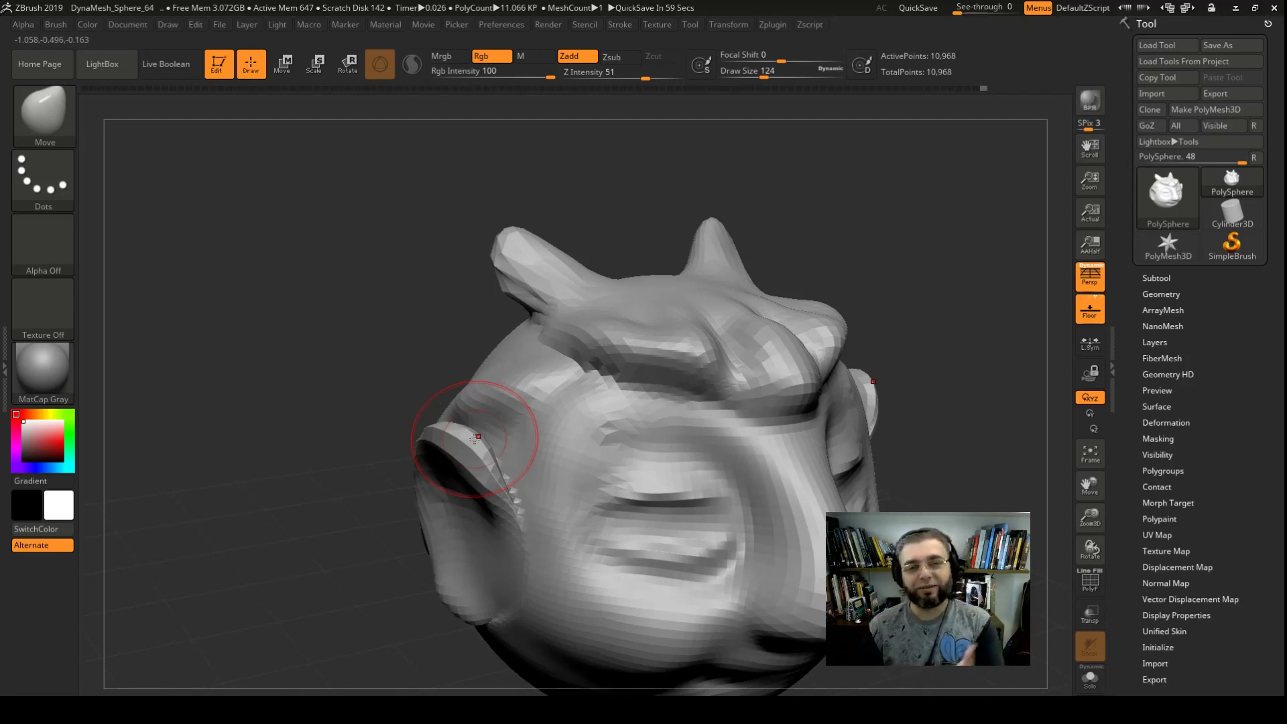
alt+drag(402, 362, 424, 328)
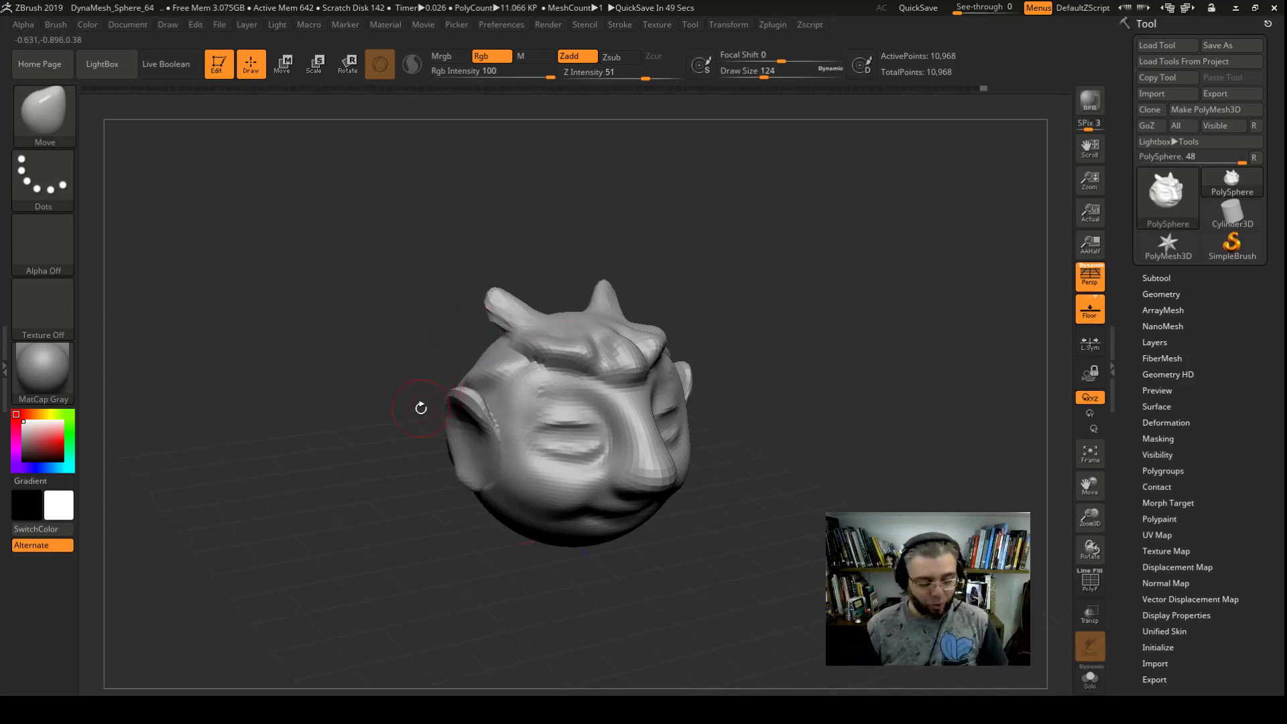
ctrl+drag(340, 326, 489, 480)
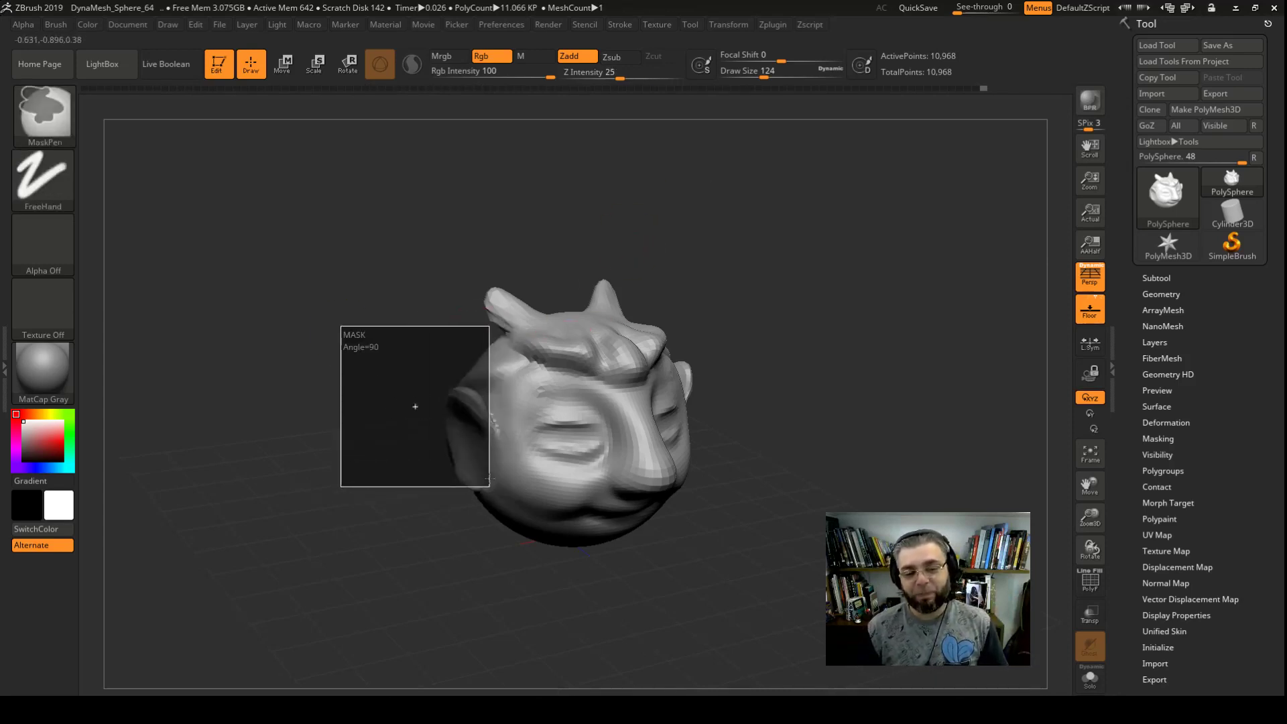
ctrl+drag(489, 480, 508, 528)
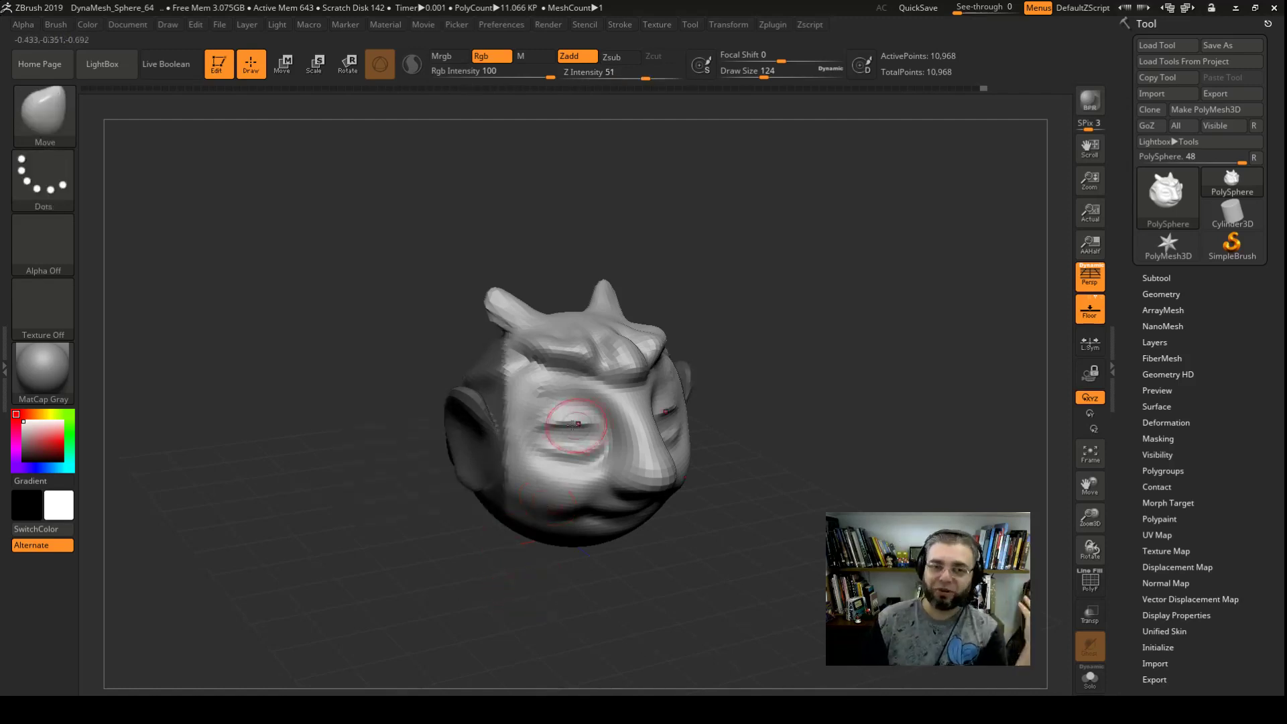
mouse_move(313, 346)
ctrl+mouse_down()
mouse_move(348, 389)
mouse_move(382, 508)
ctrl+mouse_up()
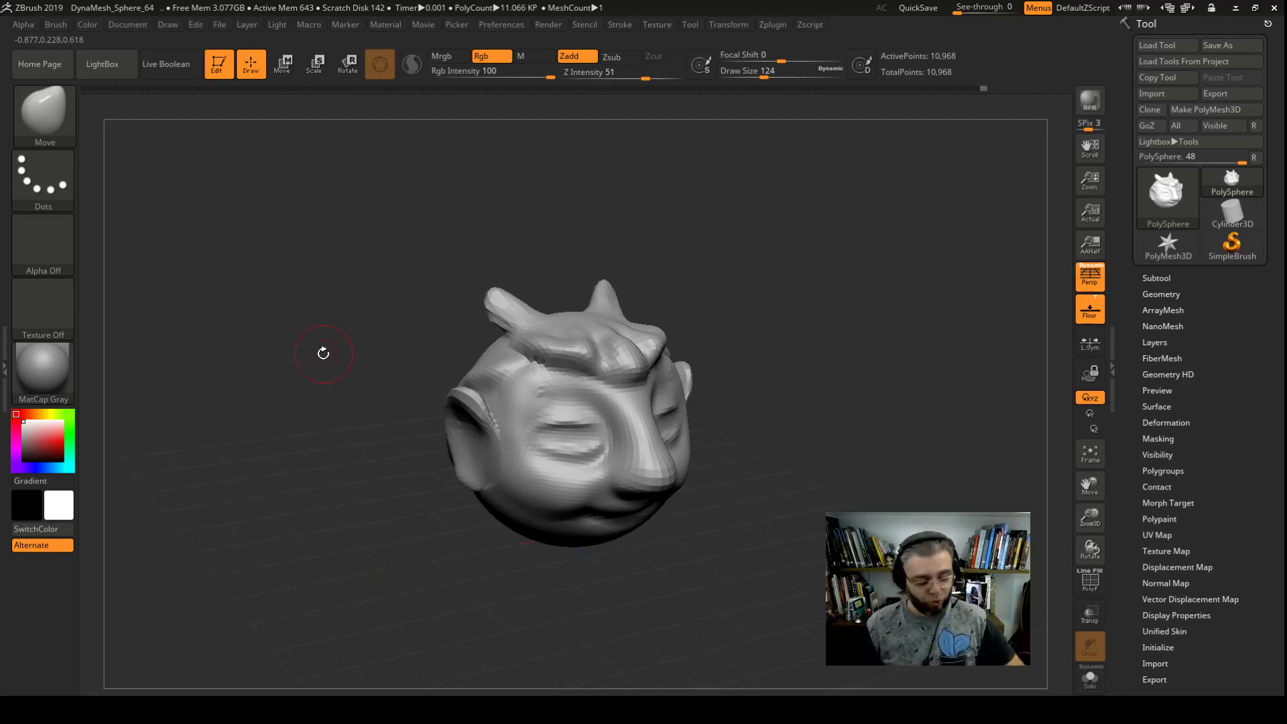
ctrl+shift+click(306, 328)
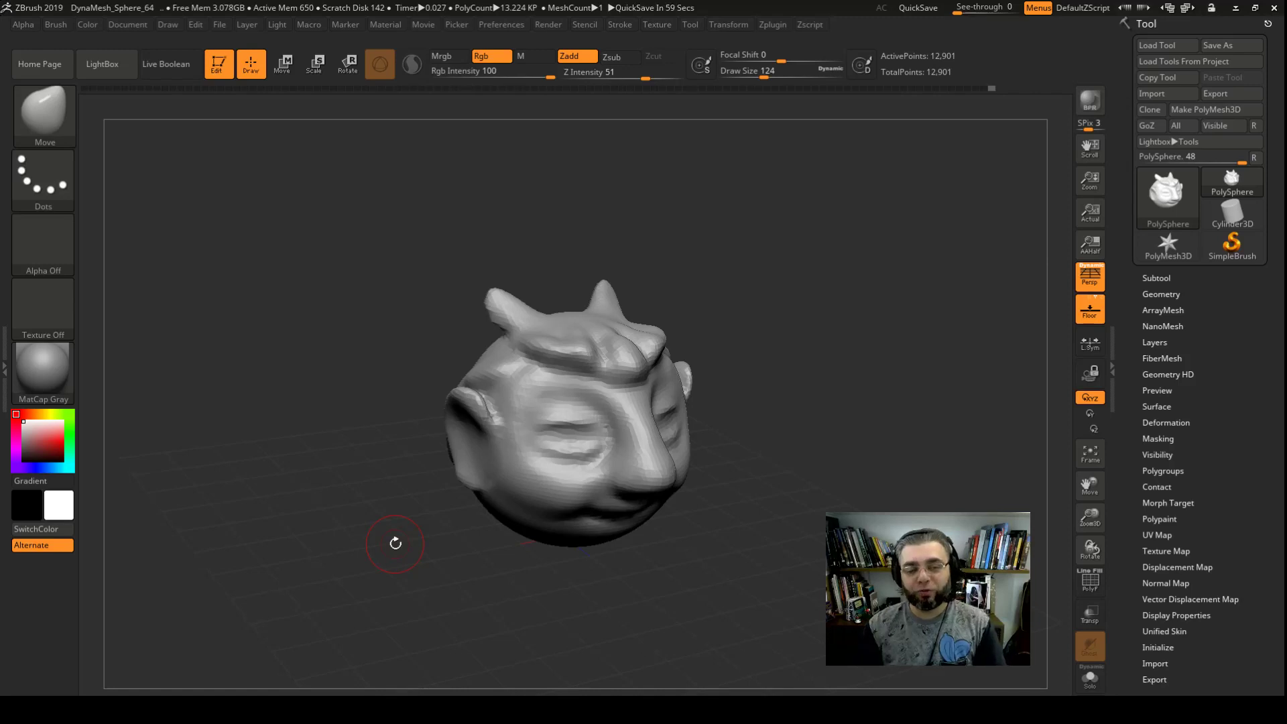
alt+drag(289, 150, 316, 508)
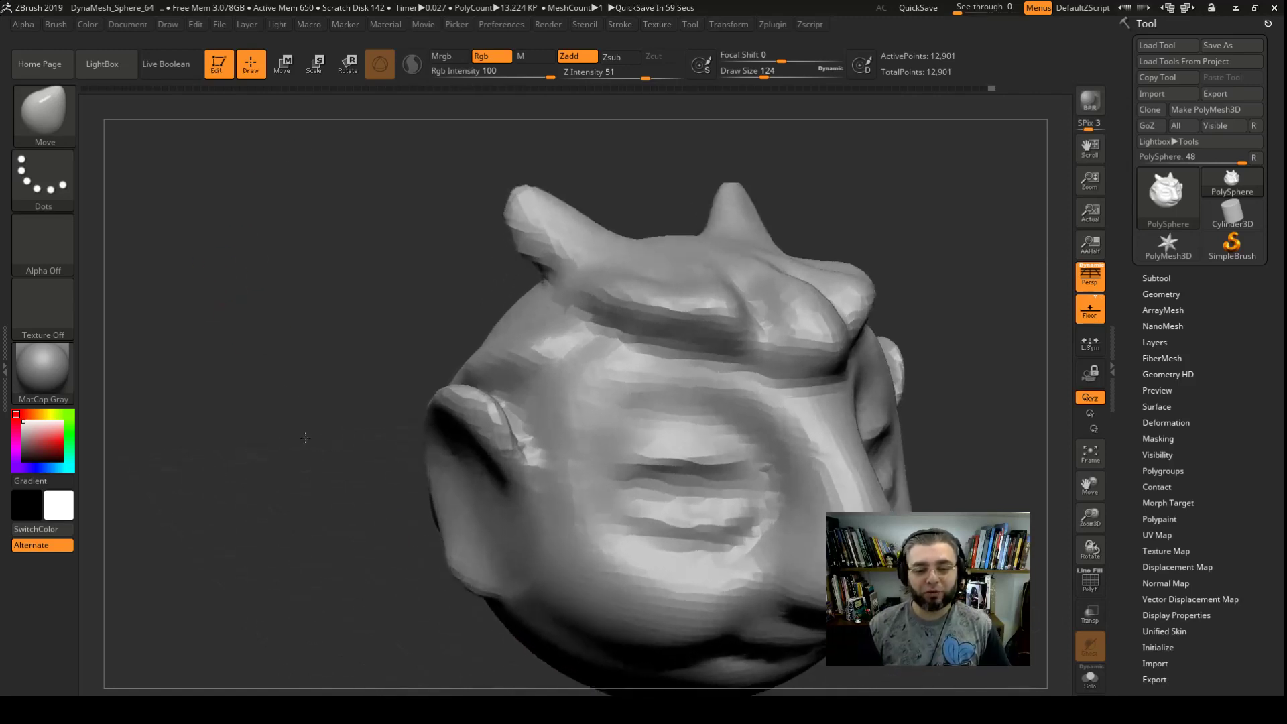
key(ctrl+z)
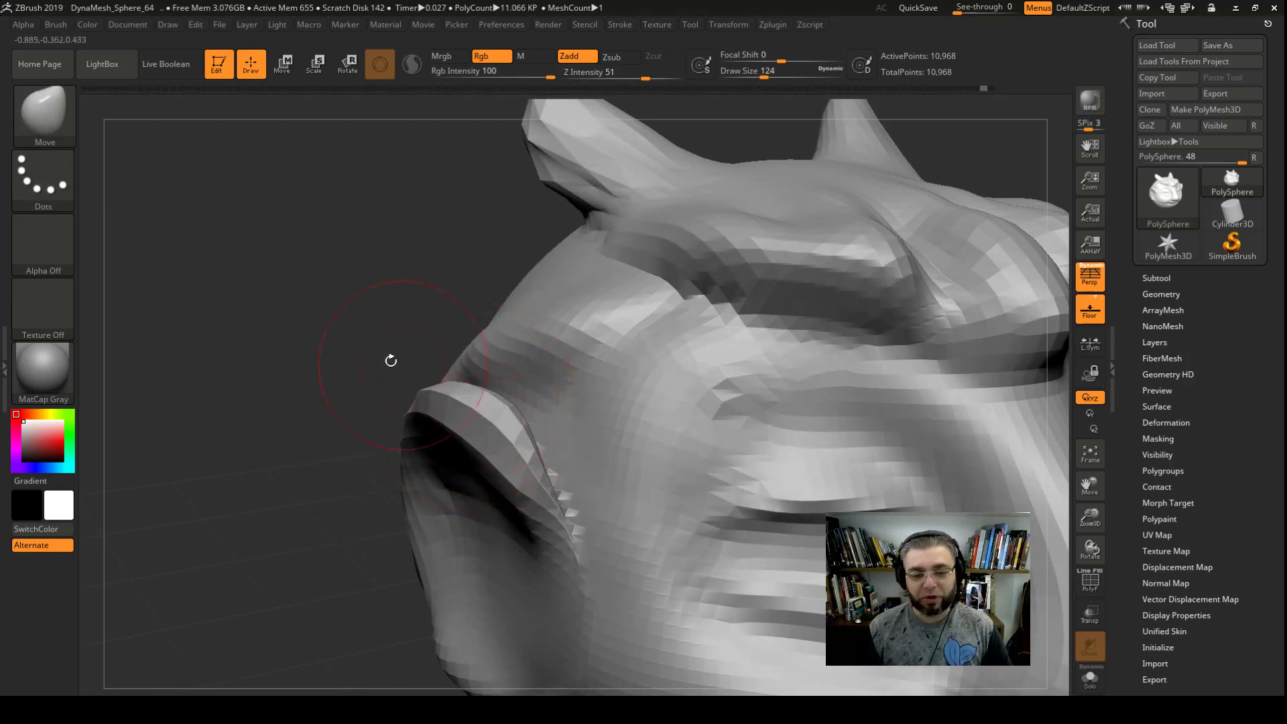
drag(391, 360, 431, 268)
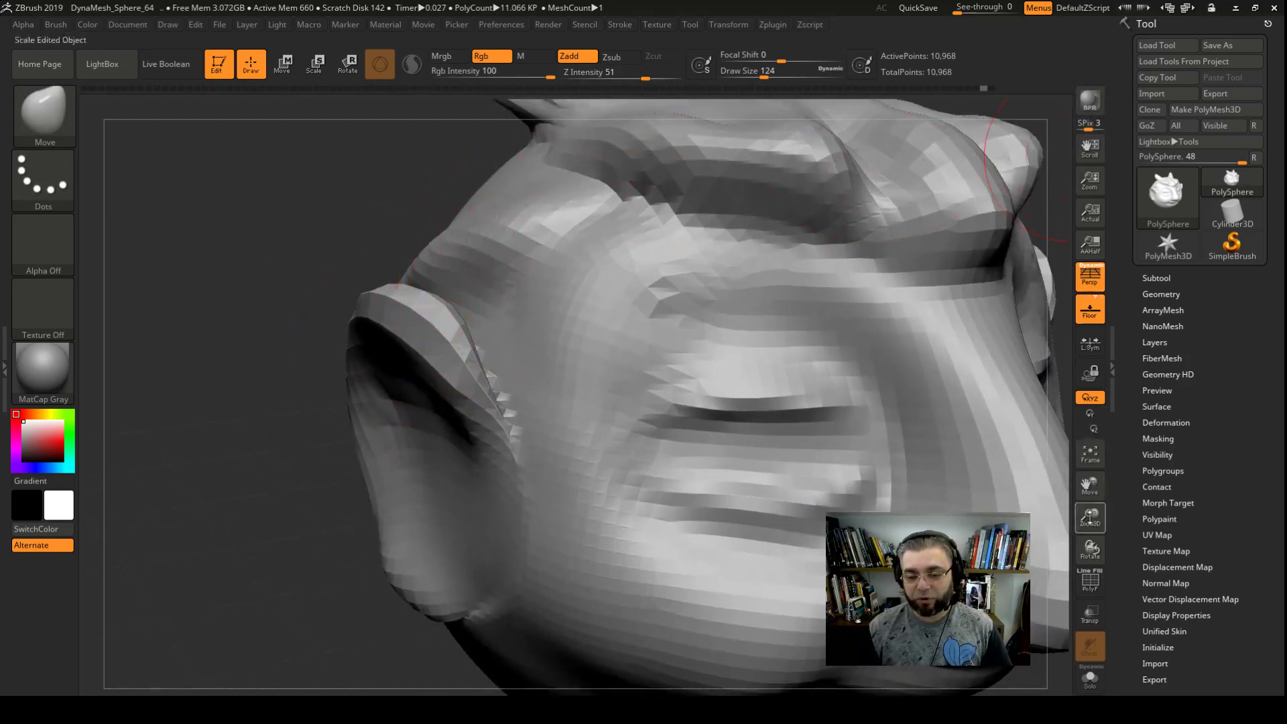
Turn on the PolyF wireframe and DynaMesh the head to about 12,901 points
click(1088, 583)
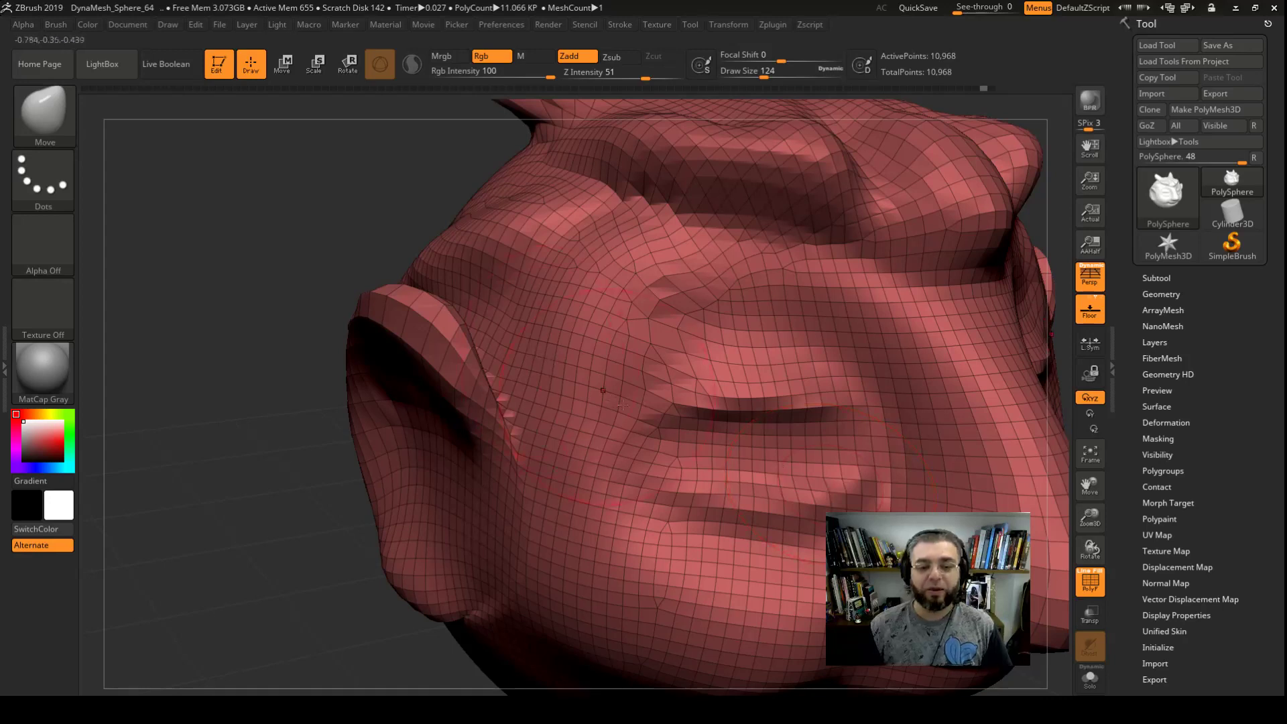
mouse_move(328, 339)
mouse_down()
mouse_move(273, 263)
mouse_move(302, 286)
mouse_up()
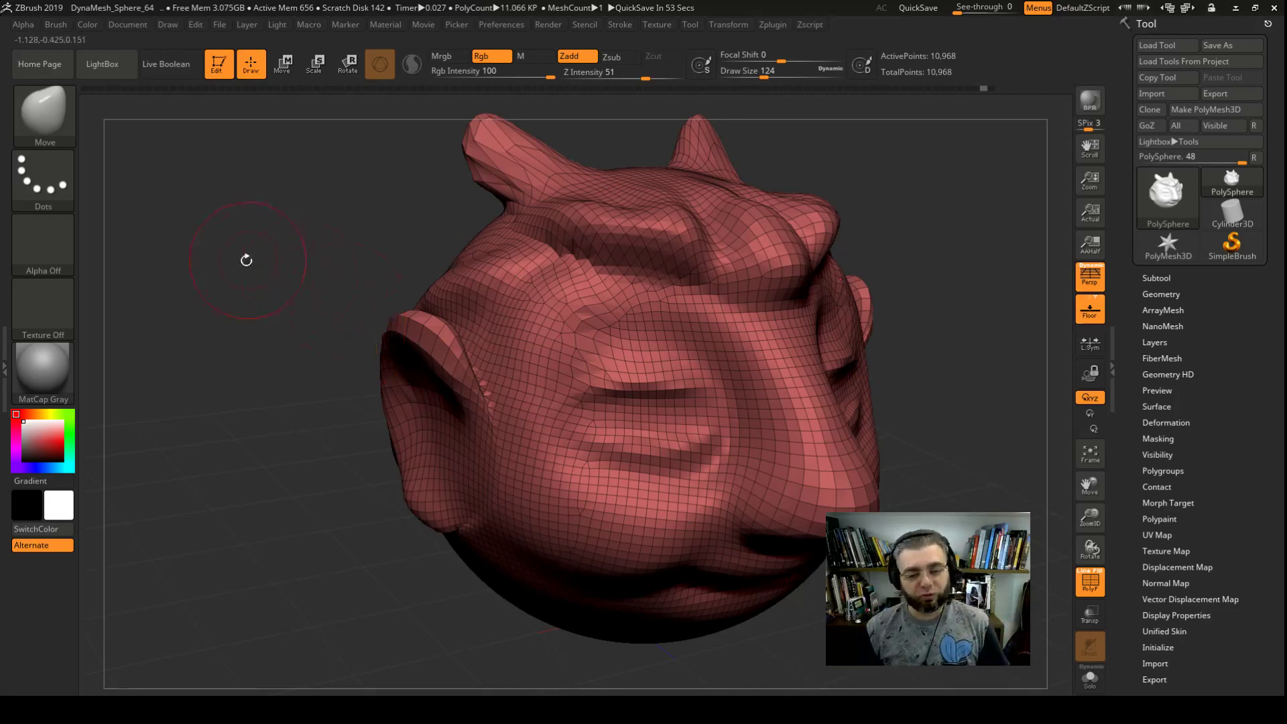
key(ctrl)
ctrl+drag(208, 214, 255, 262)
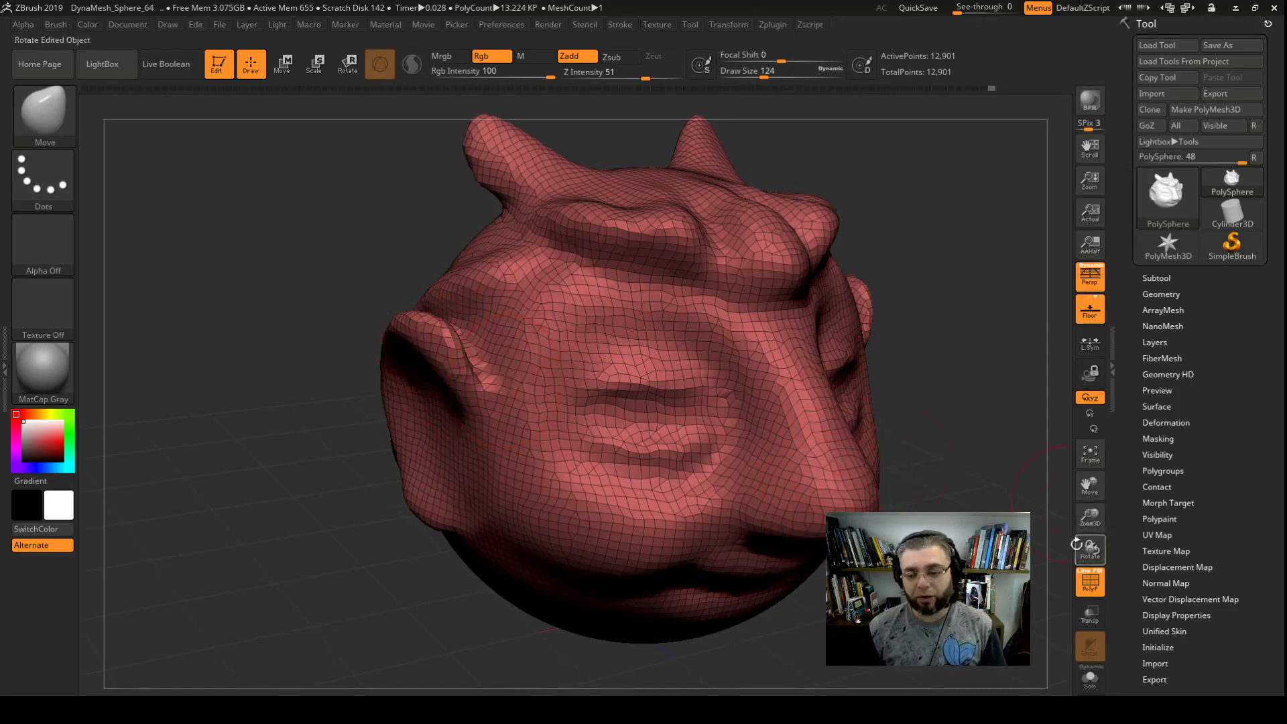
Hide the wireframe, smooth around the left ear, and switch back to the Move brush
click(1089, 581)
shift+drag(446, 339, 459, 373)
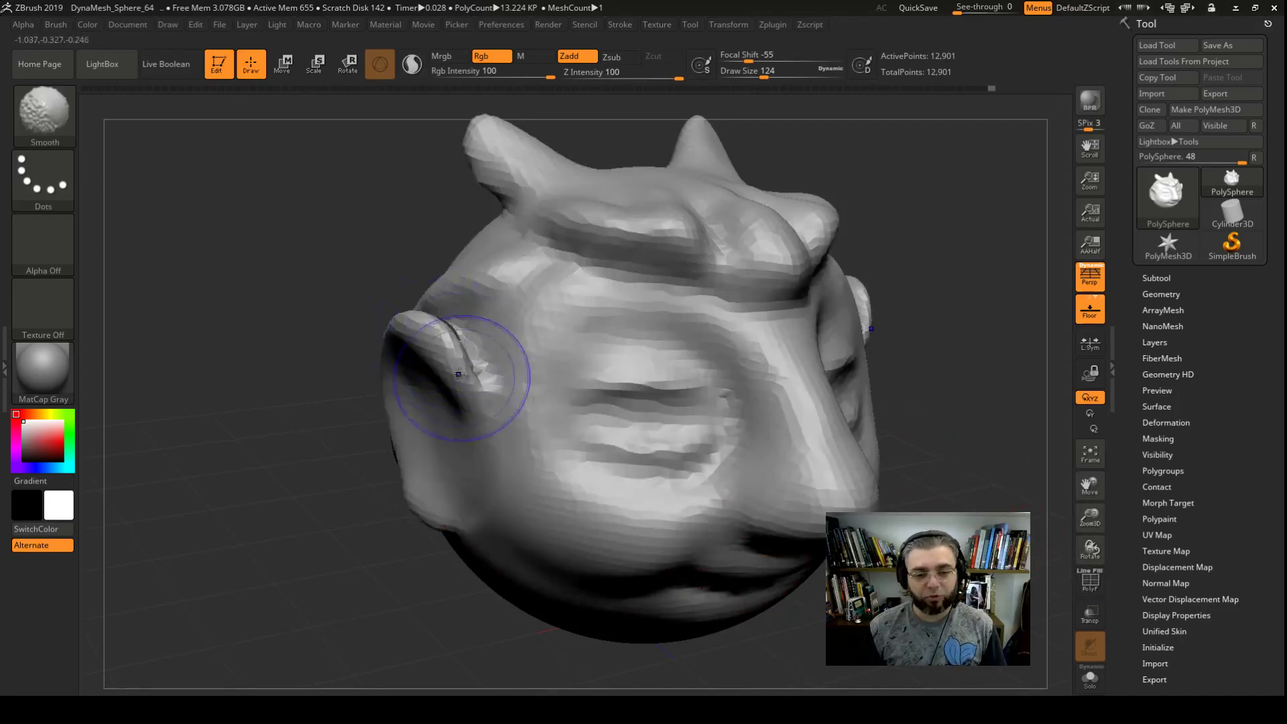
key(b)
key(m)
key(v)
mouse_move(402, 241)
alt+mouse_down()
mouse_move(426, 348)
mouse_move(531, 310)
alt+mouse_up()
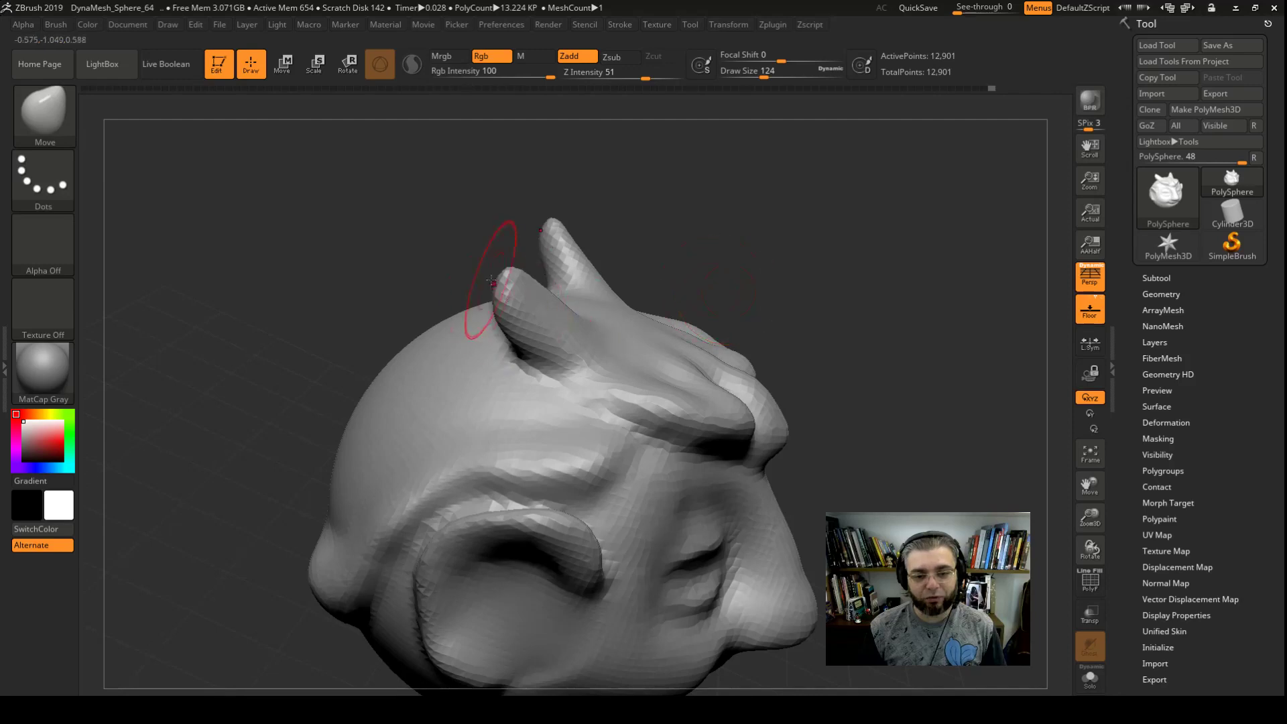
mouse_move(500, 258)
mouse_down()
mouse_move(439, 335)
mouse_move(488, 310)
mouse_move(475, 301)
mouse_up()
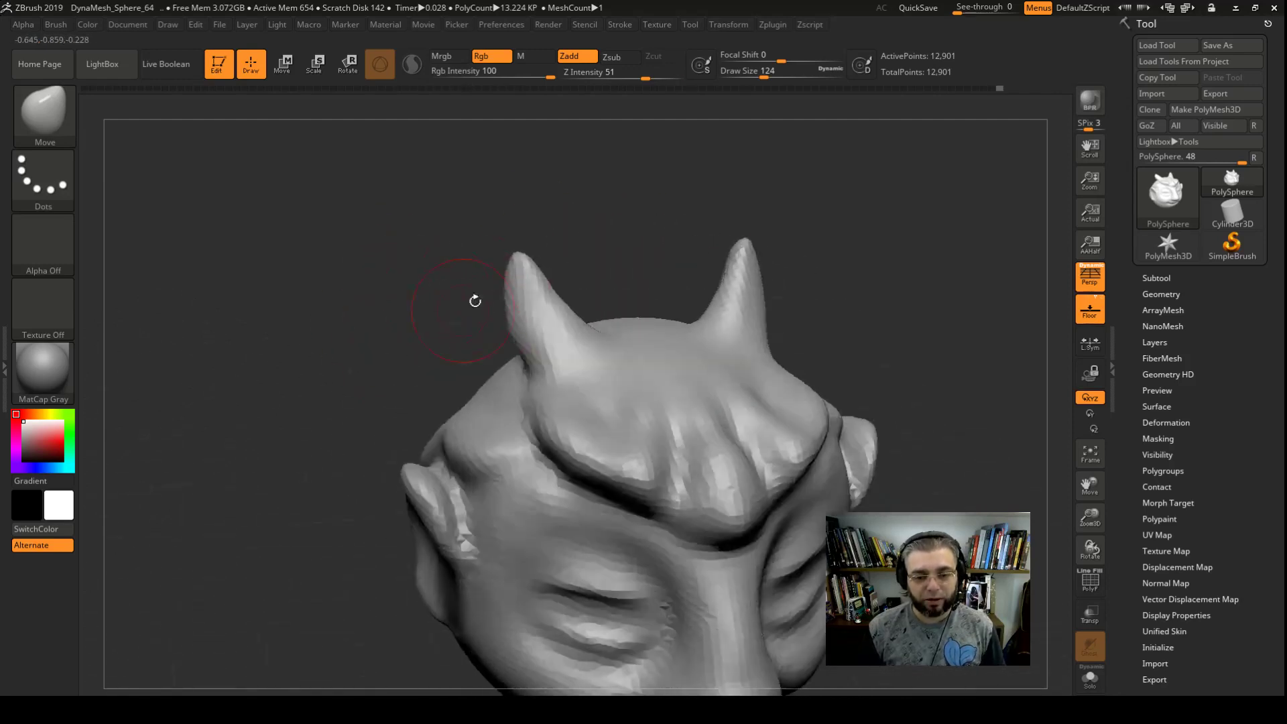
Pull both horns much taller, bending them outward with thicker elbows and slimmer tips
drag(506, 250, 445, 204)
mouse_move(496, 268)
mouse_down()
mouse_move(525, 259)
mouse_move(485, 237)
mouse_up()
mouse_move(536, 305)
mouse_down()
mouse_move(509, 323)
mouse_move(512, 279)
mouse_up()
drag(425, 205, 356, 188)
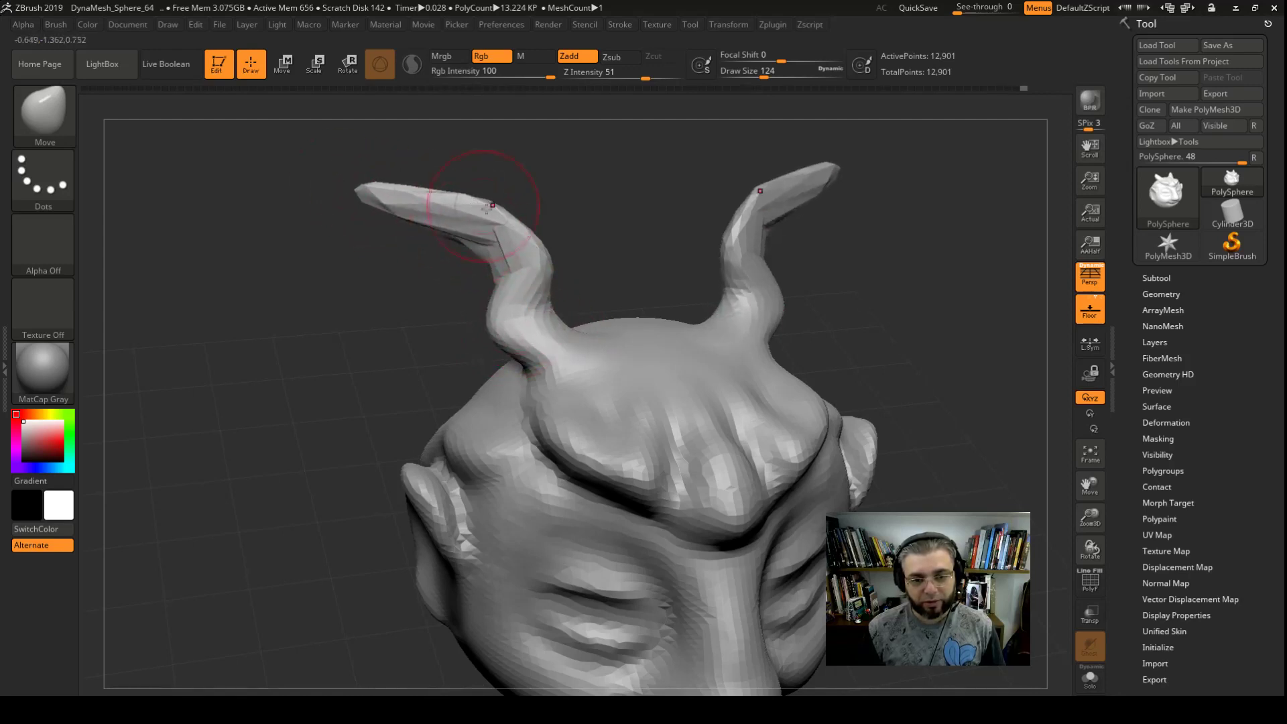
mouse_move(583, 230)
mouse_down()
mouse_move(589, 267)
mouse_move(591, 247)
mouse_up()
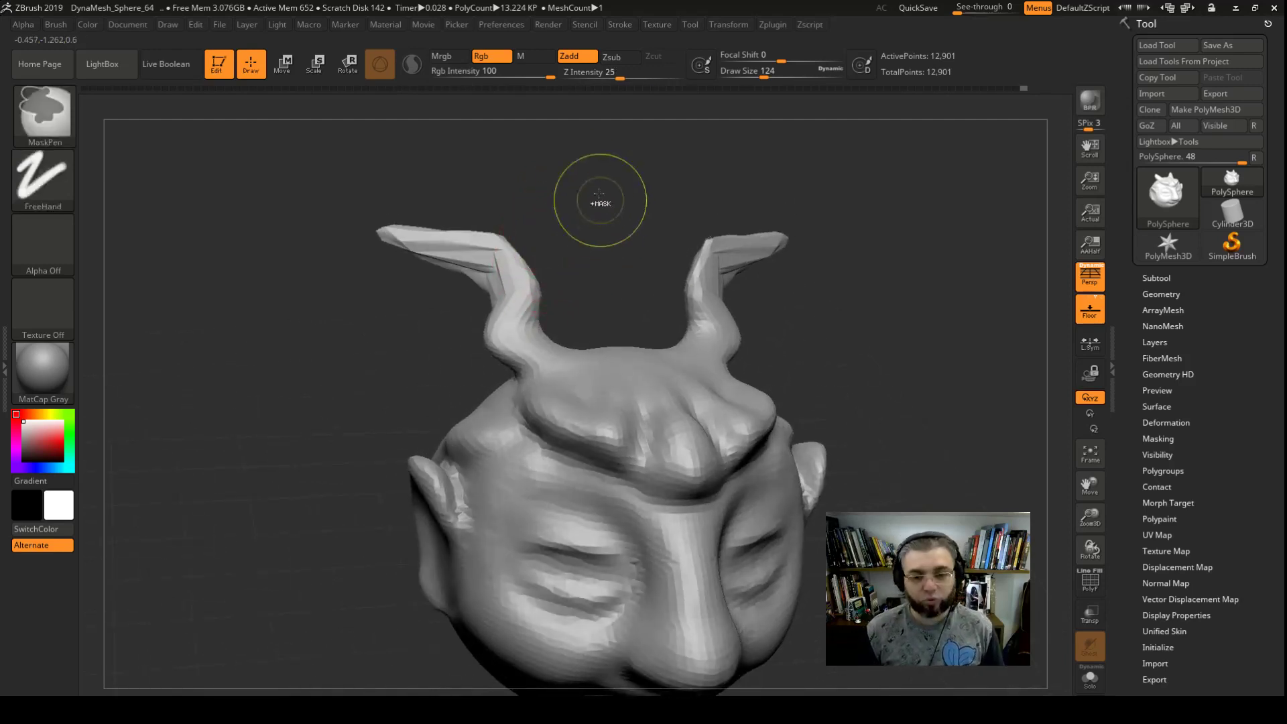
DynaMesh the sculpt and Shift-smooth the faceted left horn tip
ctrl+drag(589, 178, 617, 215)
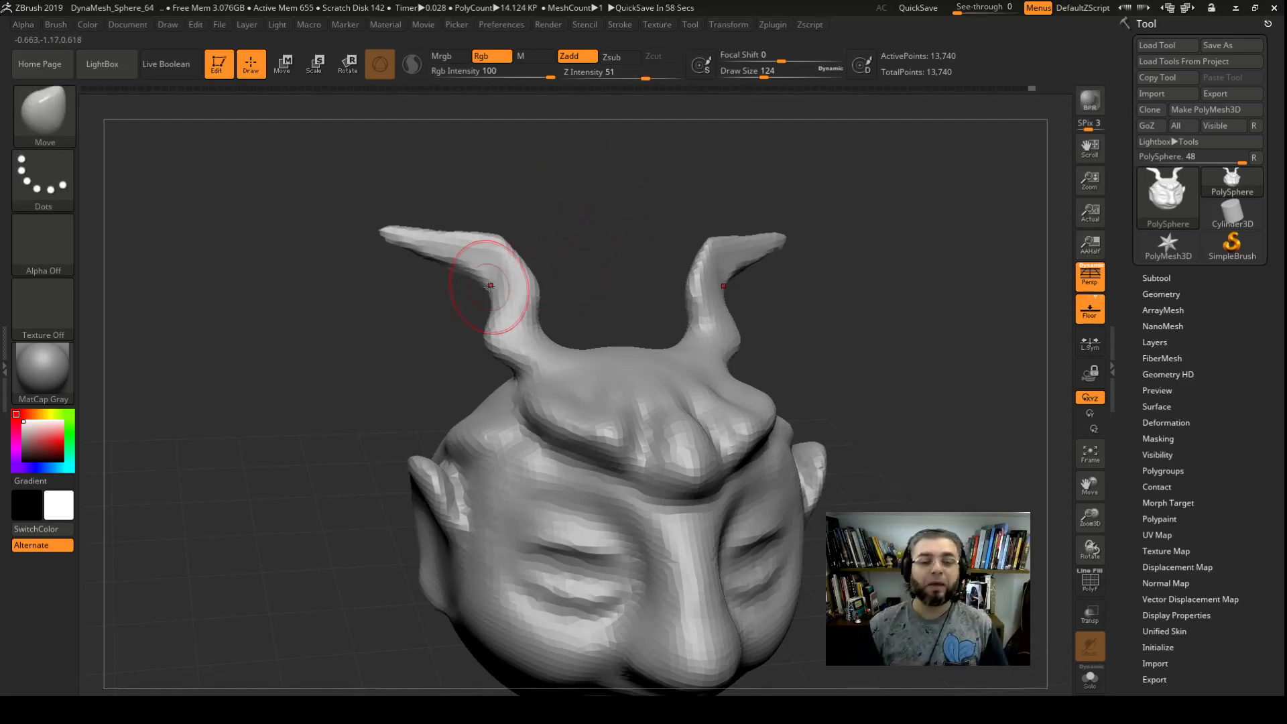
drag(577, 230, 503, 277)
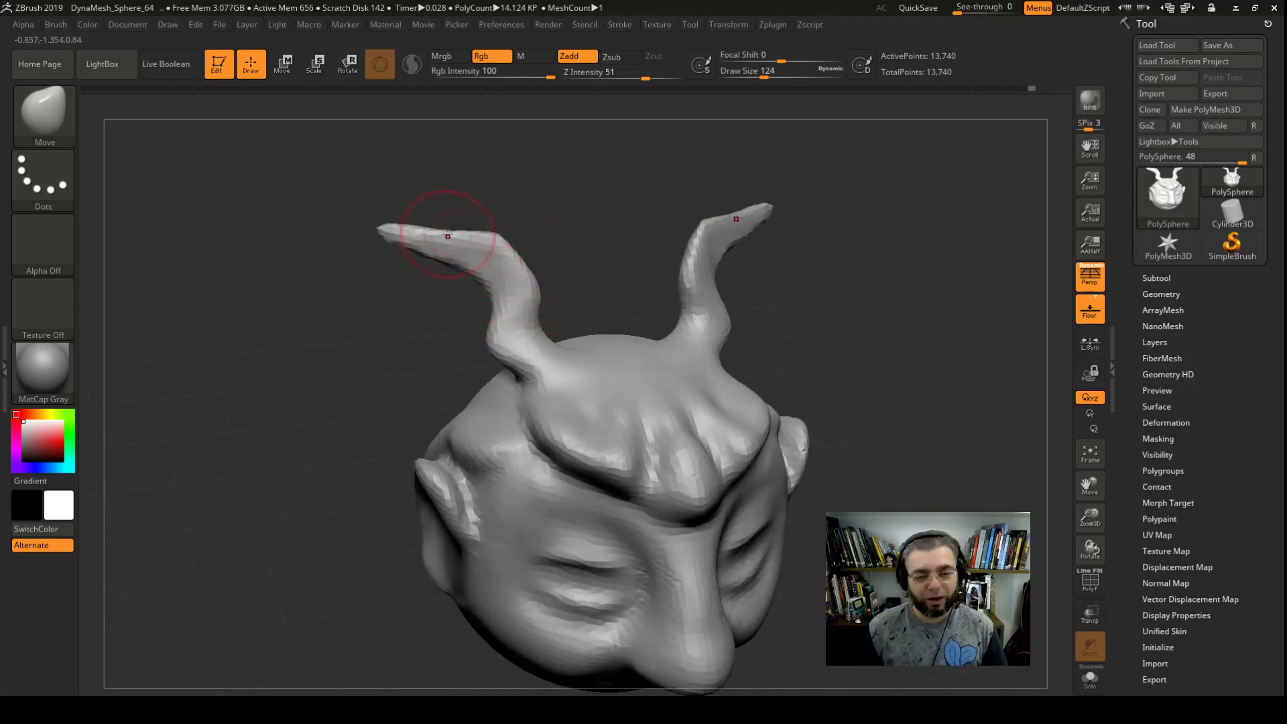
mouse_move(446, 211)
mouse_down()
mouse_move(429, 225)
mouse_move(516, 312)
mouse_up()
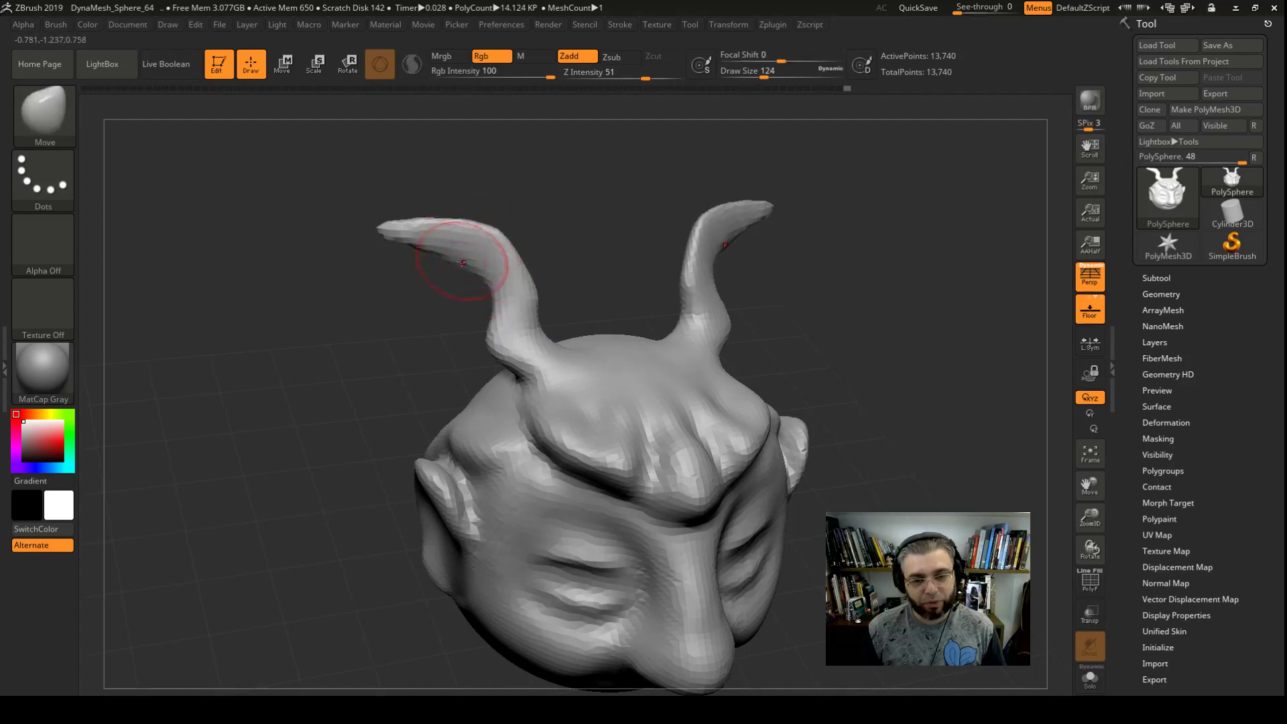
key(shift)
shift+drag(486, 242, 395, 224)
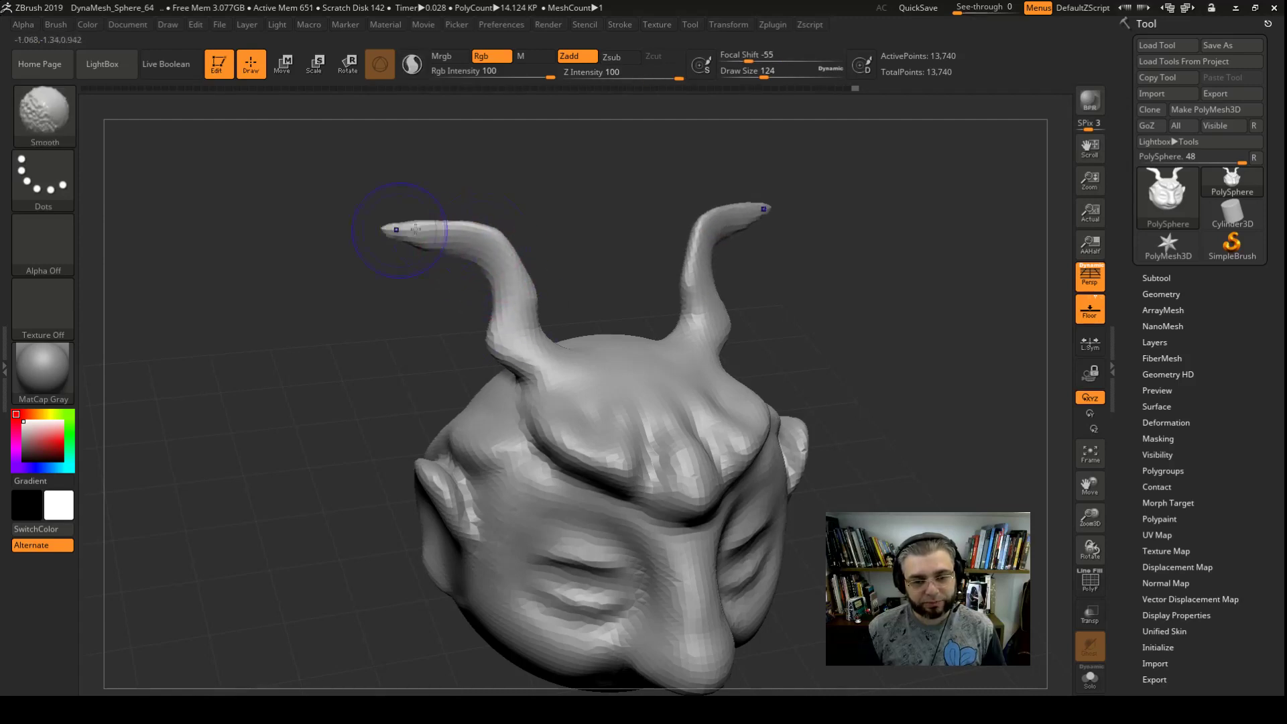
Bend both horn tips down into hooks, reaching about 13,740 points
mouse_move(597, 241)
mouse_down()
mouse_move(562, 273)
mouse_move(504, 268)
mouse_up()
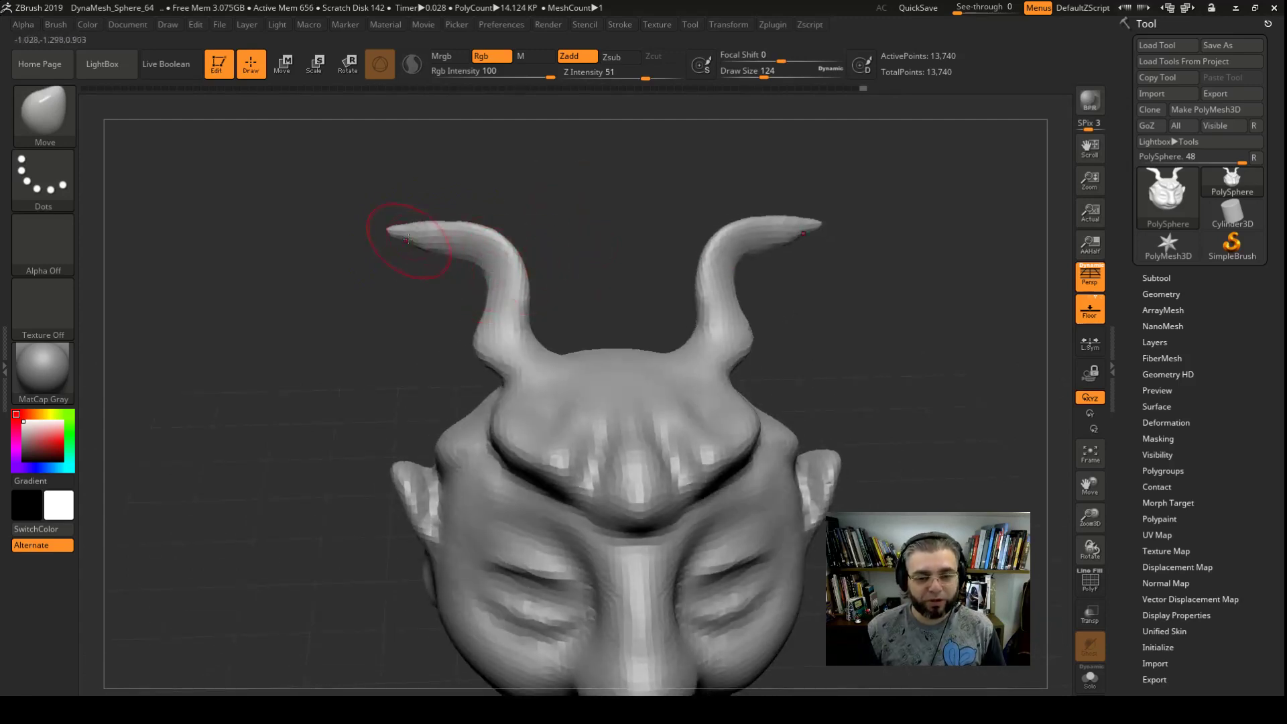
mouse_move(402, 238)
mouse_down()
mouse_move(420, 260)
mouse_move(388, 245)
mouse_move(417, 221)
mouse_move(430, 249)
mouse_up()
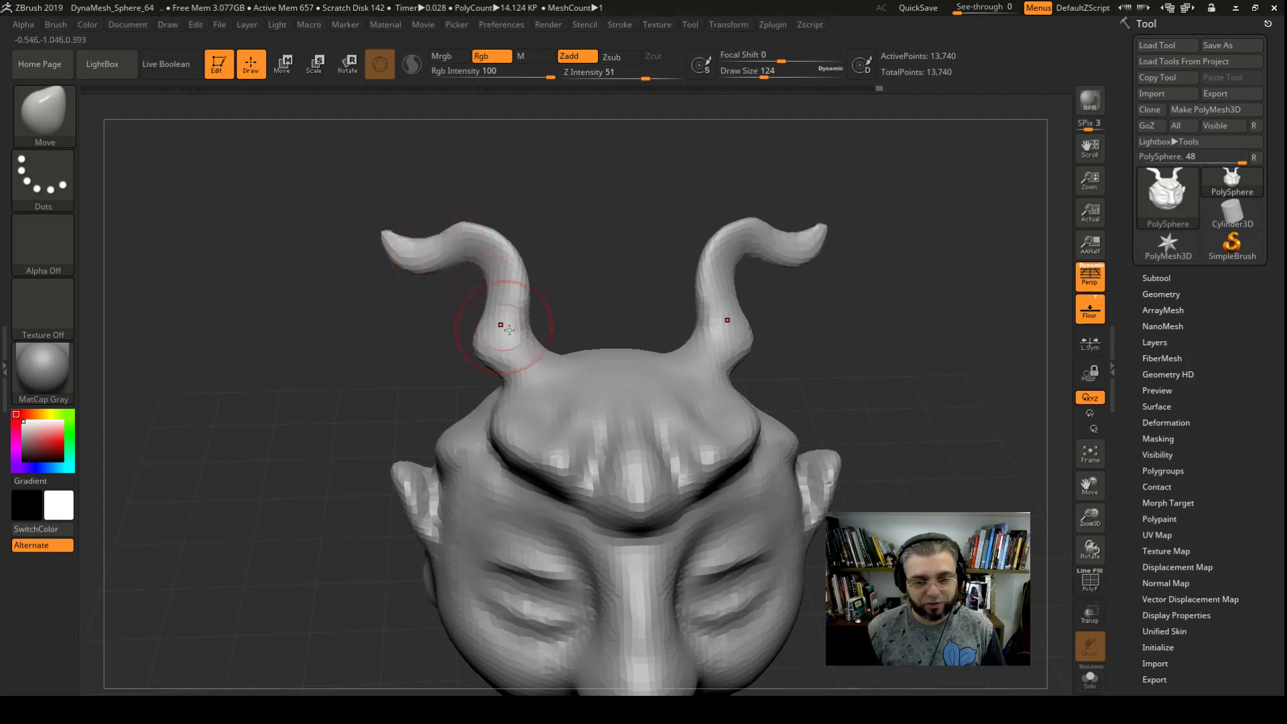
mouse_move(384, 358)
mouse_down()
mouse_move(483, 373)
mouse_move(464, 392)
mouse_move(510, 378)
mouse_up()
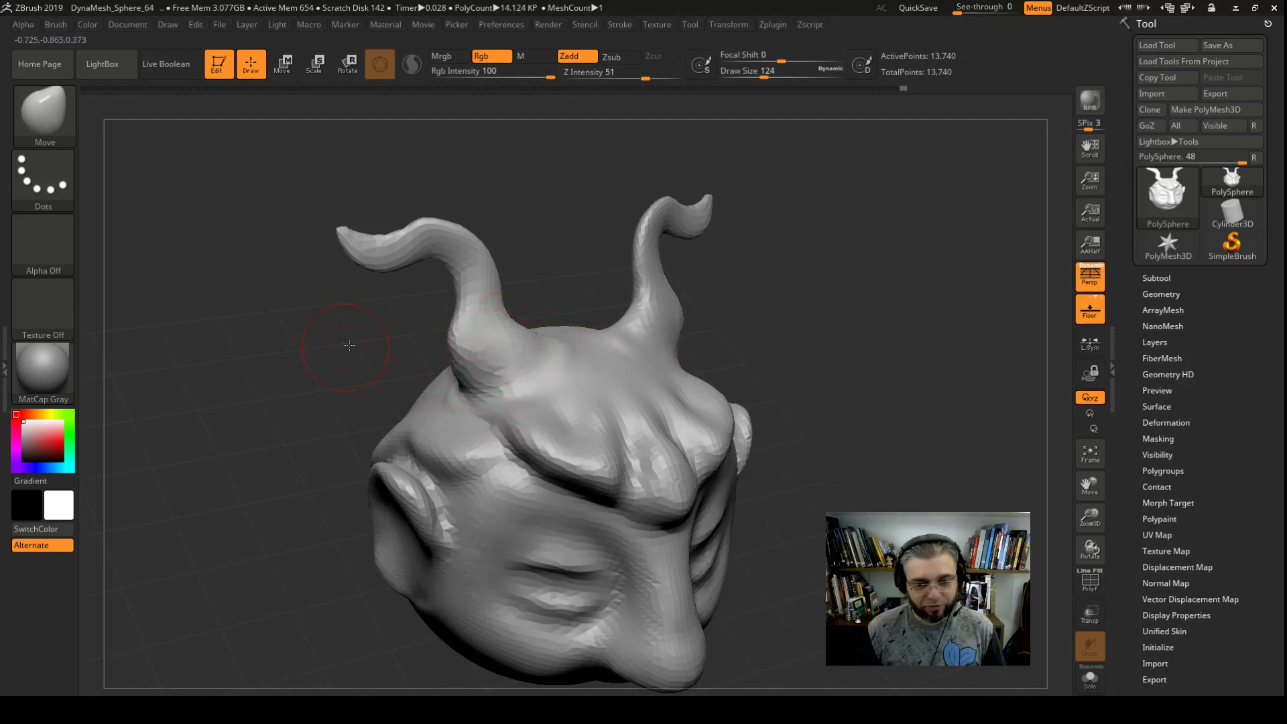
Smooth each horn base where it meets the head and forehead, viewing from several angles
mouse_move(349, 346)
mouse_down()
mouse_move(498, 336)
mouse_move(496, 248)
mouse_up()
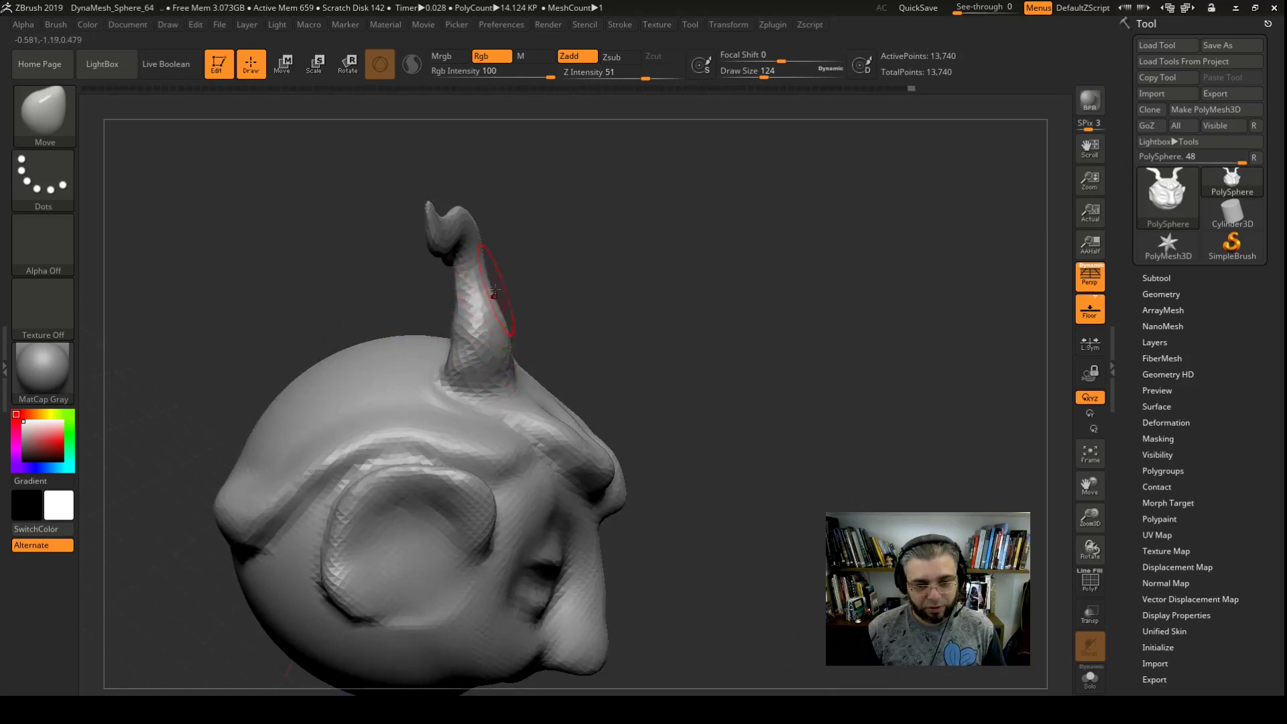
drag(397, 322, 445, 345)
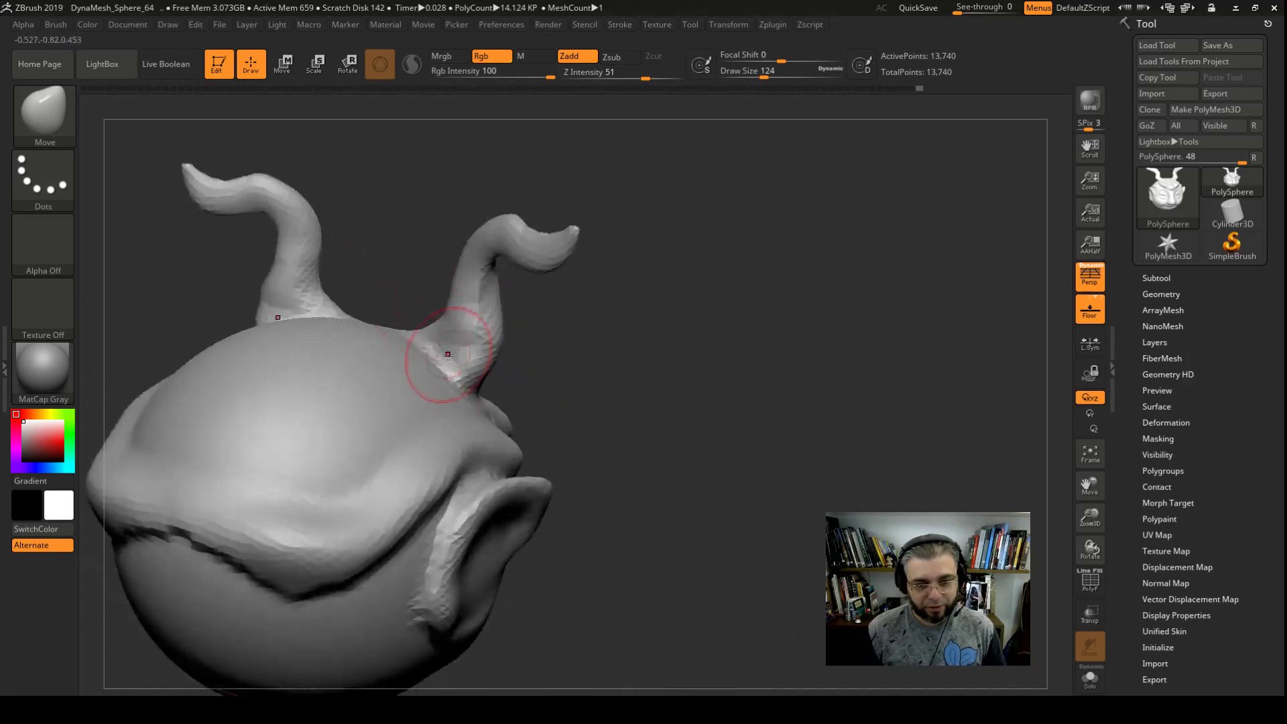
drag(569, 391, 445, 373)
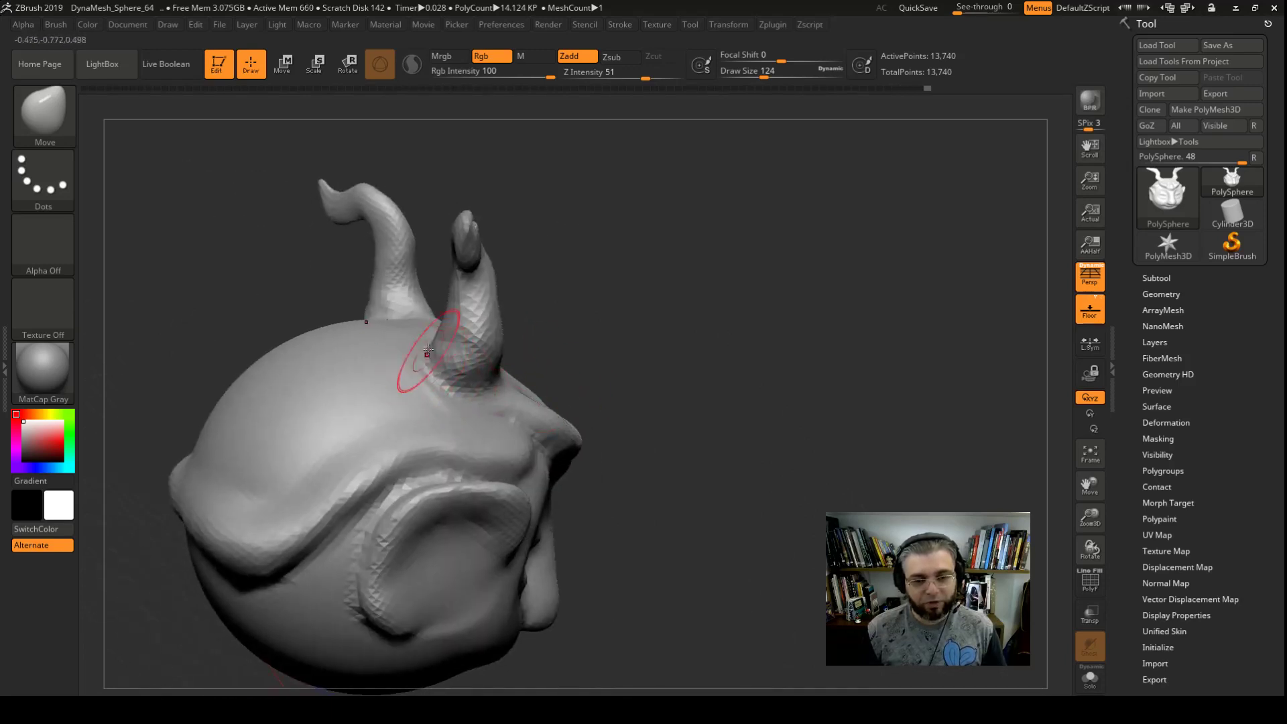
mouse_move(532, 339)
mouse_down()
mouse_move(657, 314)
mouse_move(644, 318)
mouse_up()
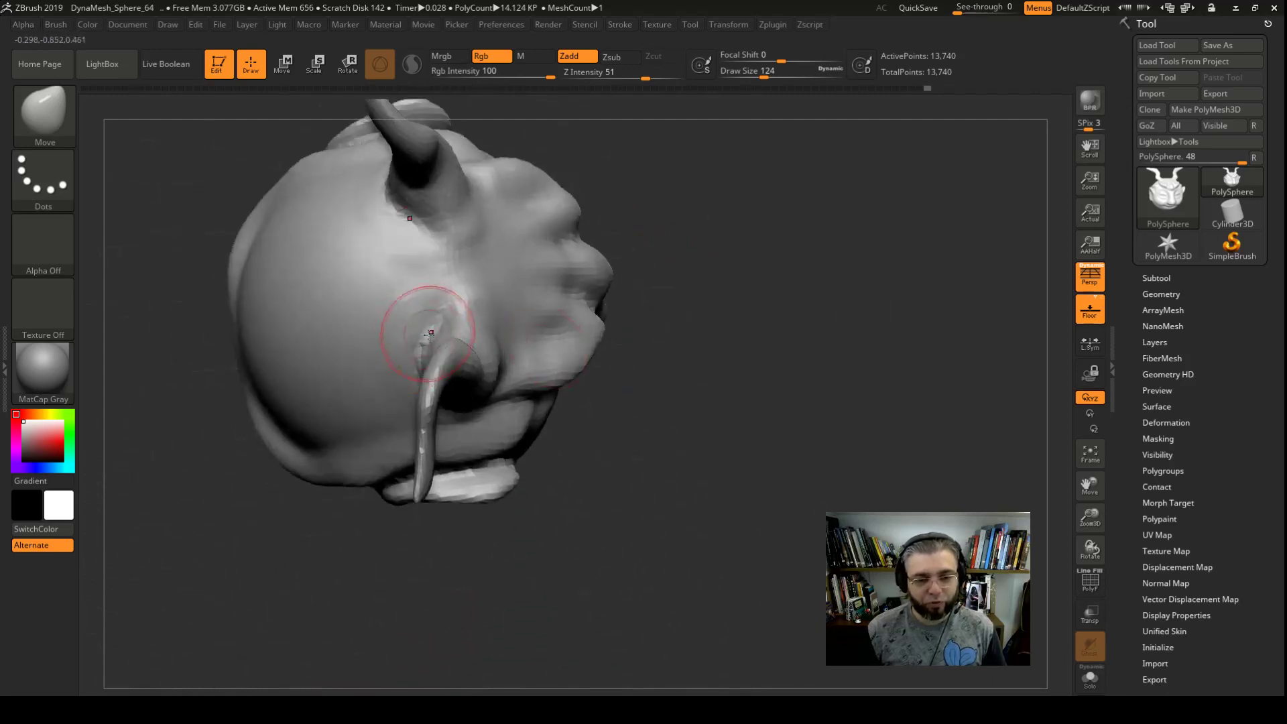
shift+drag(417, 335, 421, 362)
mouse_move(415, 315)
shift+mouse_down()
mouse_move(427, 313)
mouse_move(417, 330)
mouse_move(422, 302)
shift+mouse_up()
drag(643, 315, 471, 313)
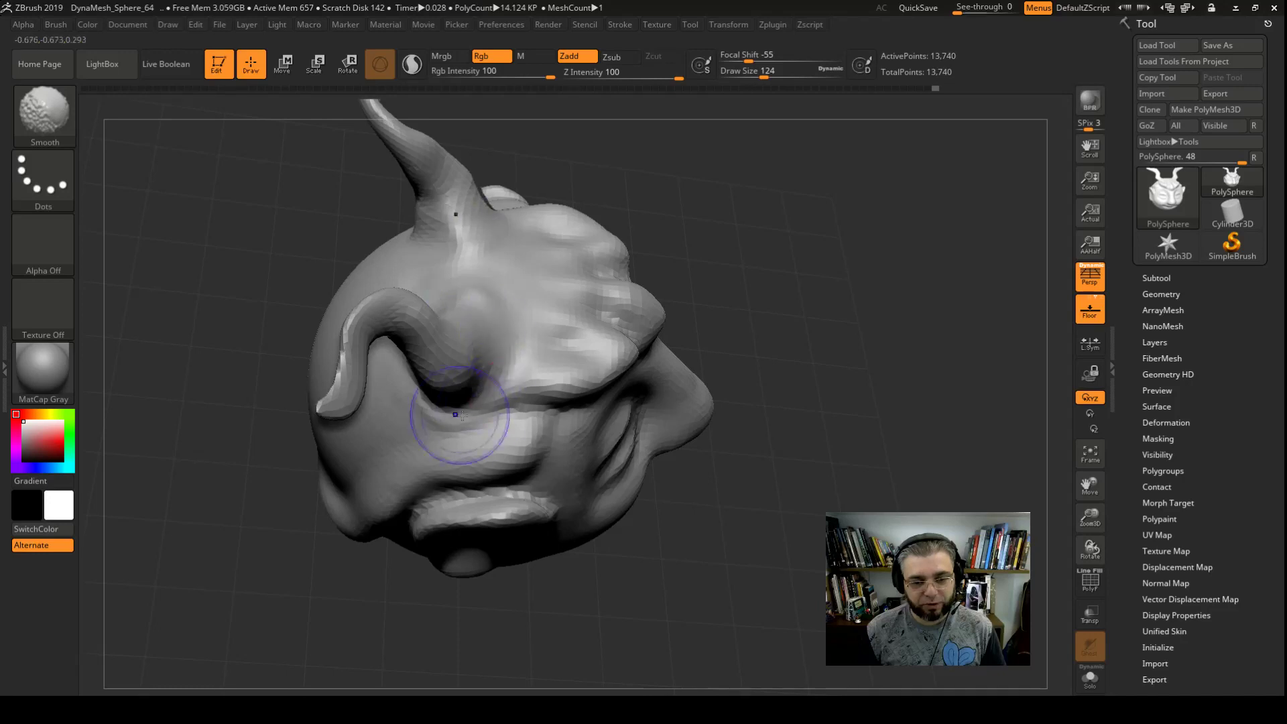
drag(771, 302, 770, 402)
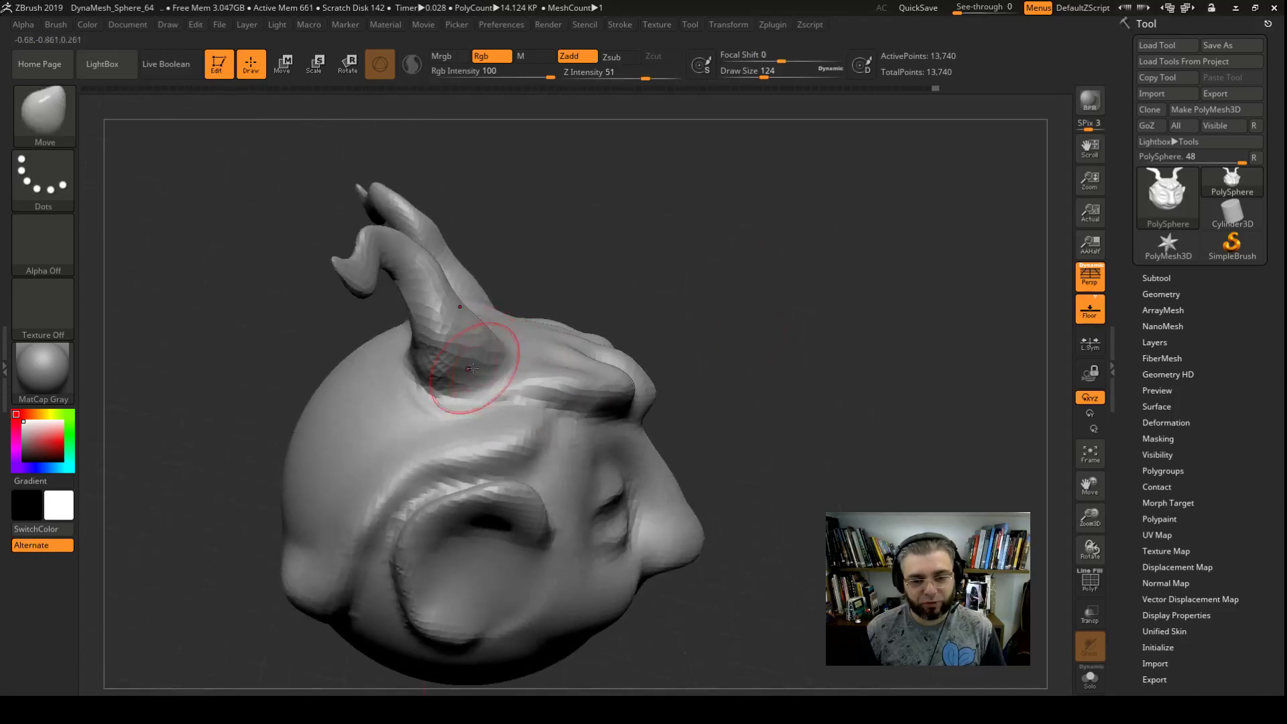
shift+drag(499, 348, 425, 366)
mouse_move(724, 290)
shift+mouse_down()
mouse_move(796, 302)
mouse_move(761, 250)
mouse_move(703, 320)
mouse_move(724, 369)
shift+mouse_up()
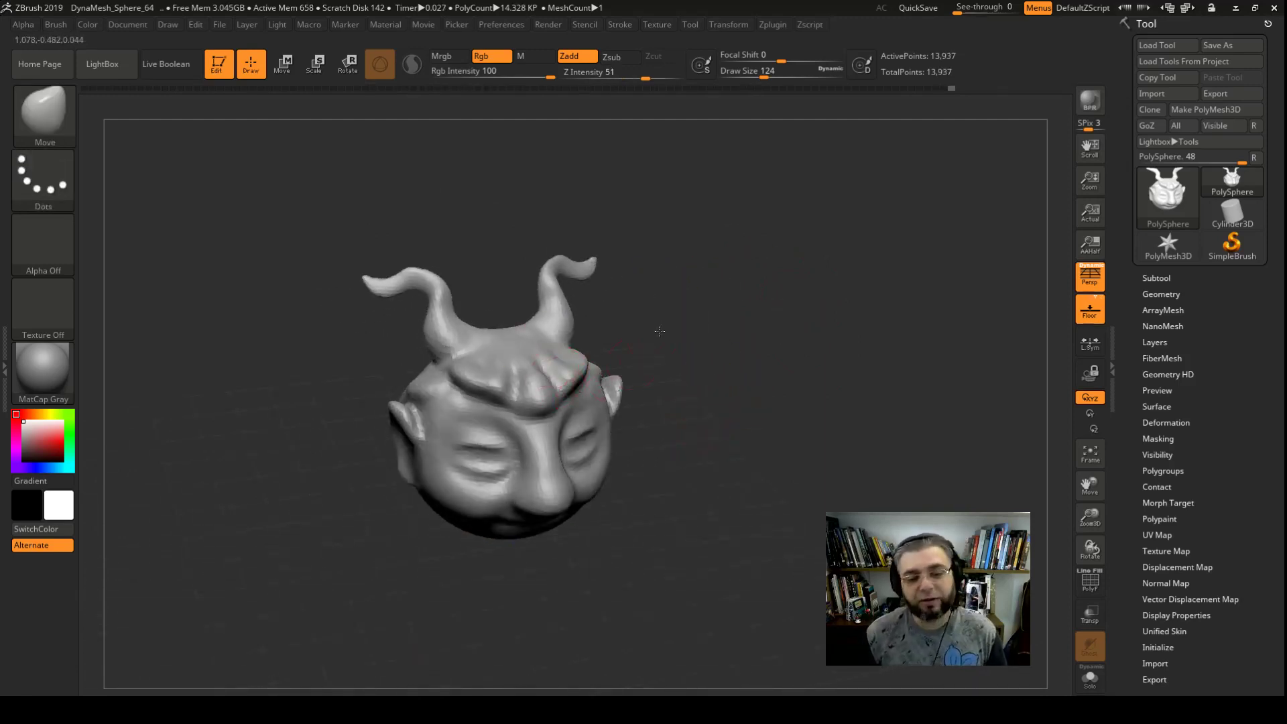
Select the Standard sculpting brush from the brush palette
mouse_move(556, 373)
alt+mouse_down()
mouse_move(563, 414)
mouse_move(536, 416)
alt+mouse_up()
key(space)
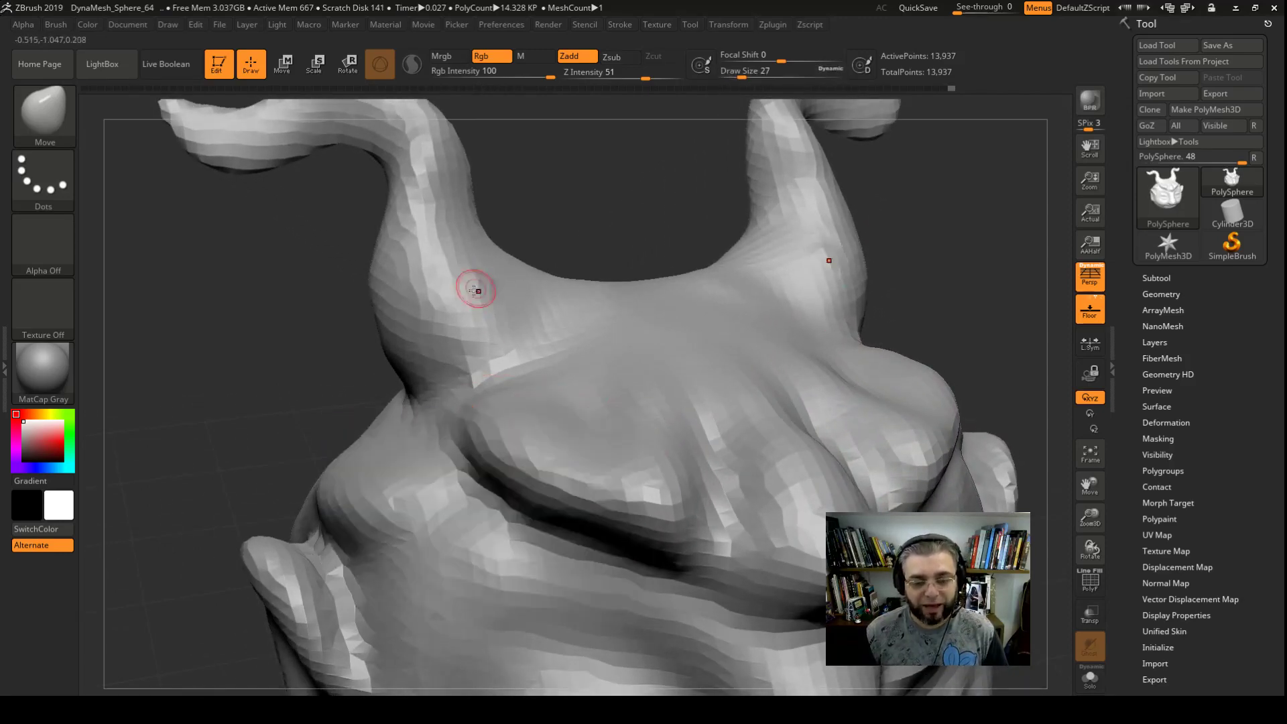
click(43, 111)
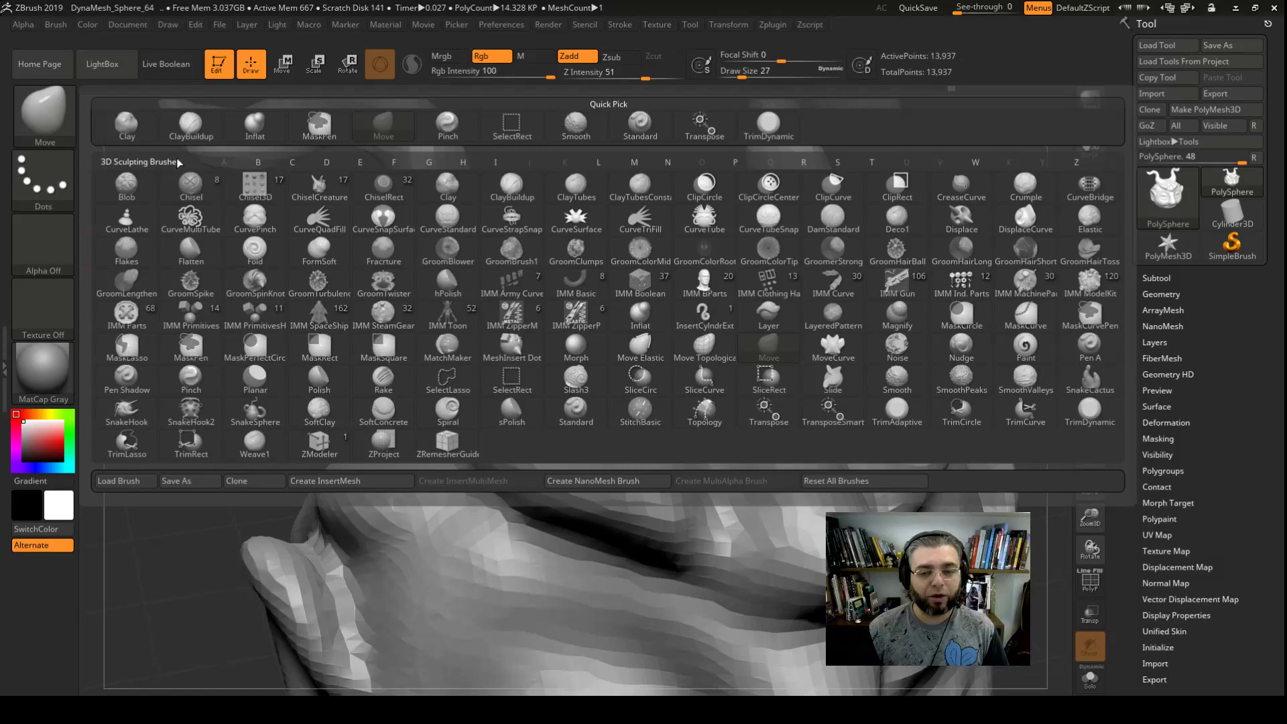
click(640, 122)
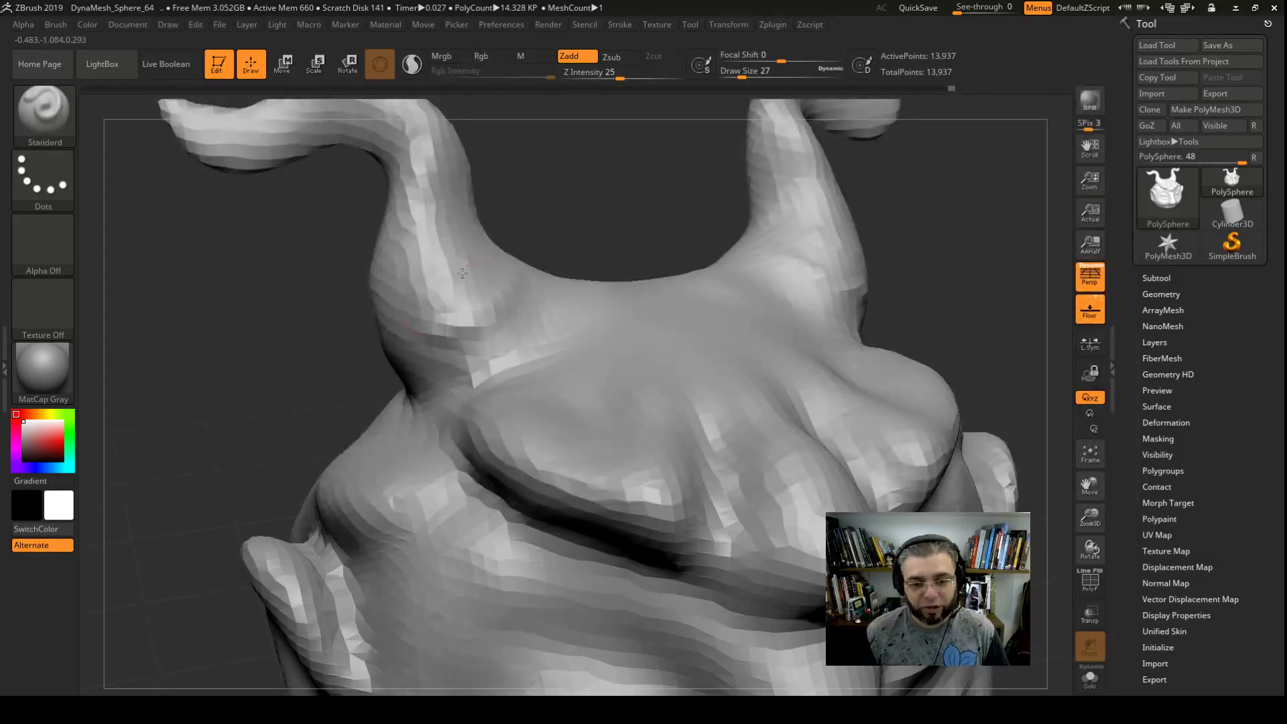
Open the LightBox browser of projects and sample files
key(ctrl)
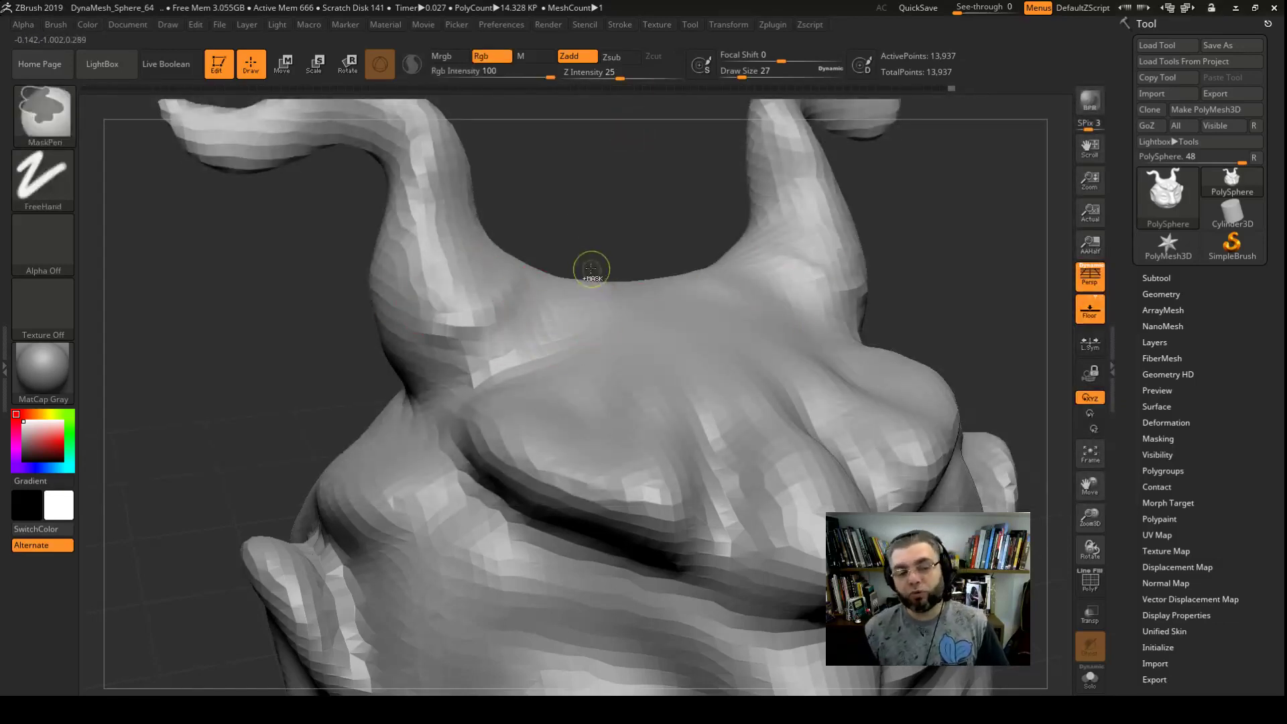
key(f)
click(106, 70)
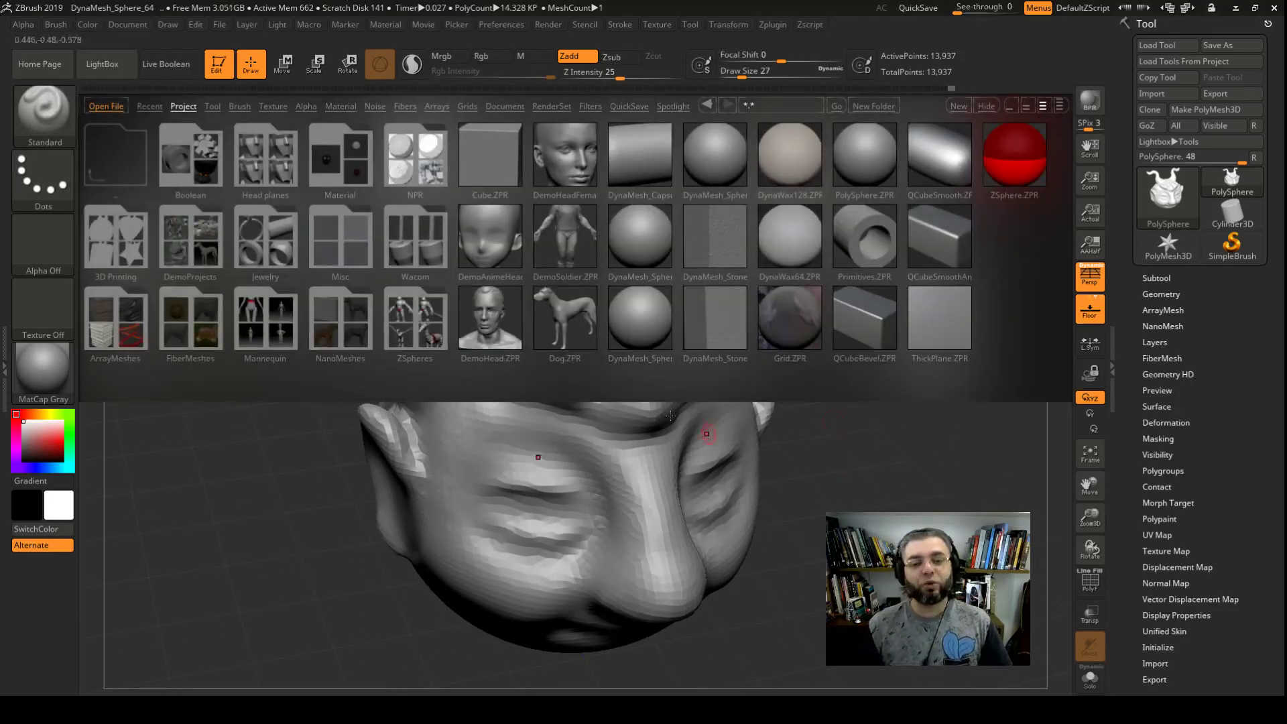
Close the LightBox panel to reveal the hooked-horn head
click(106, 64)
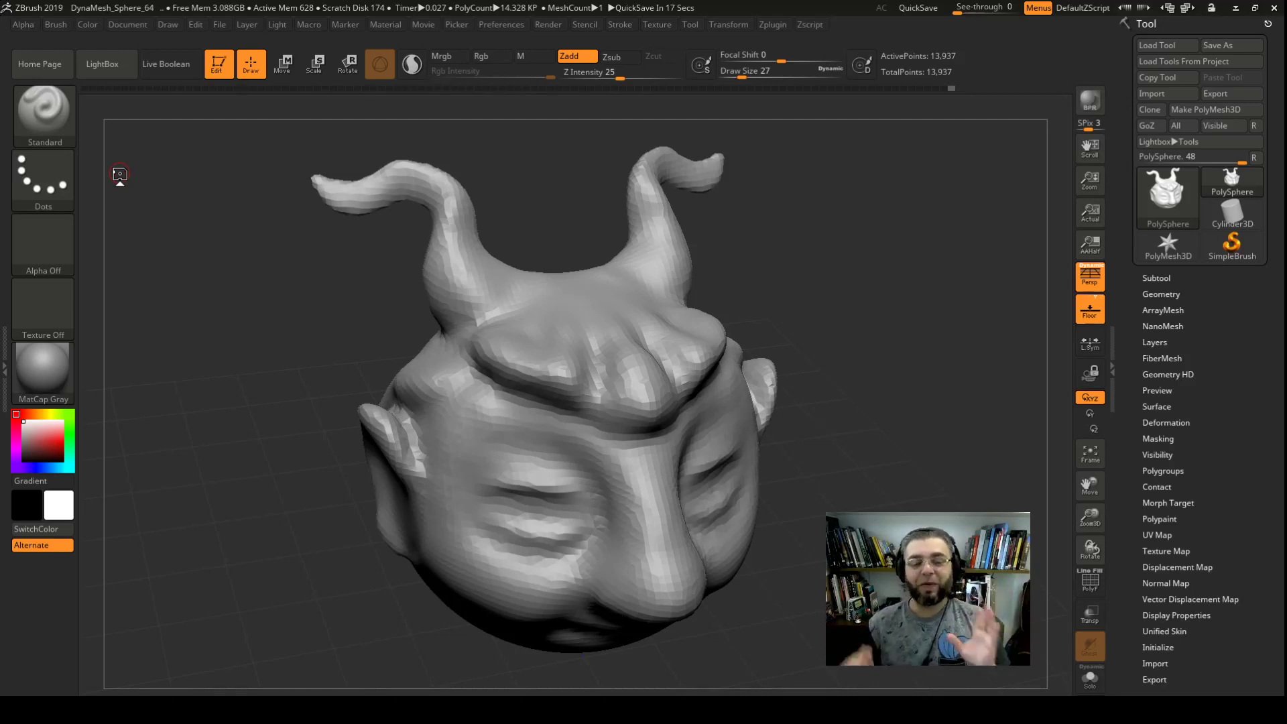
Frame the head front-on and raise the brush Draw Size from 27 to 158
drag(729, 284, 723, 251)
right_click(636, 260)
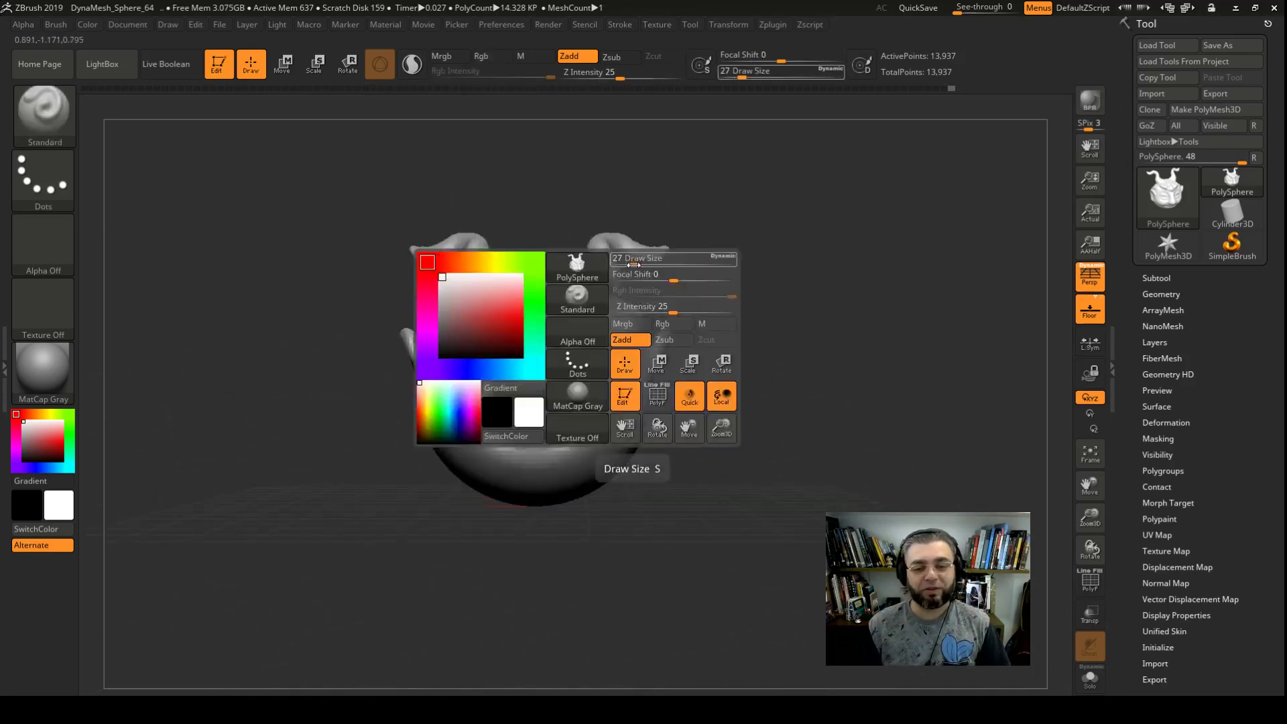
mouse_move(635, 261)
mouse_down()
mouse_move(727, 262)
mouse_move(742, 359)
mouse_move(679, 380)
mouse_up()
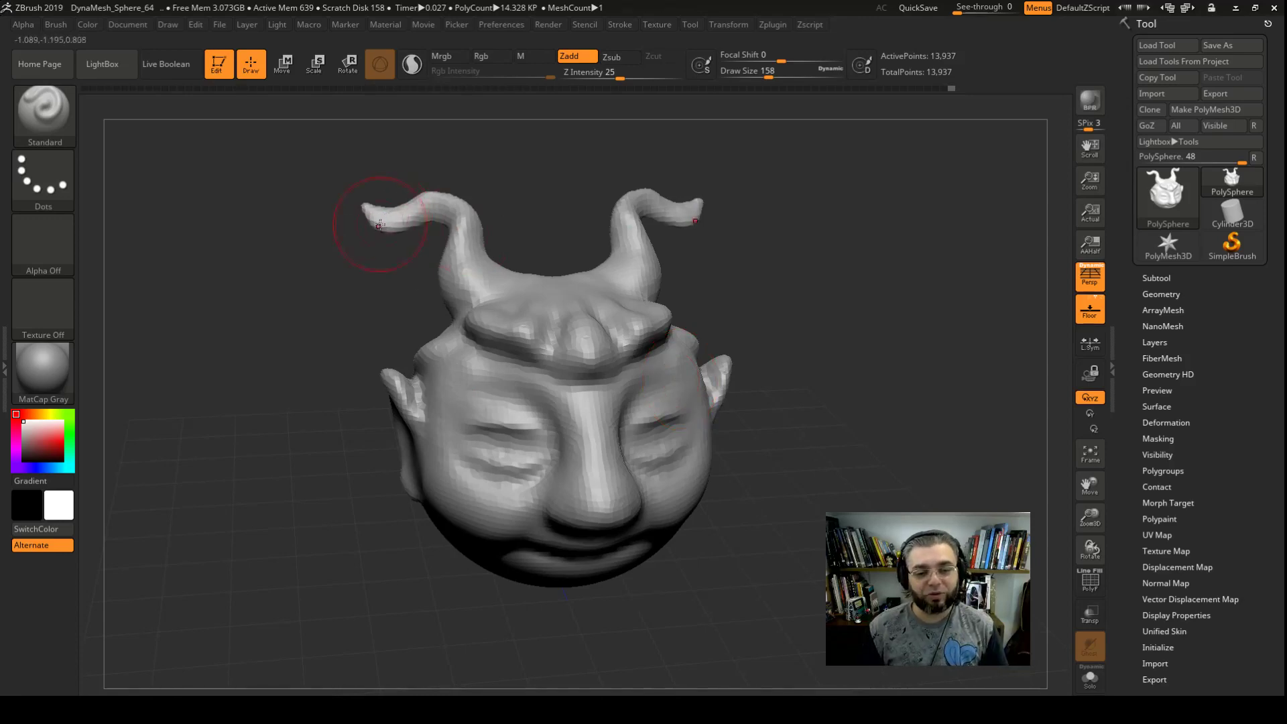
Select the Move brush and DynaMesh the head up to about 13,949 points
click(44, 111)
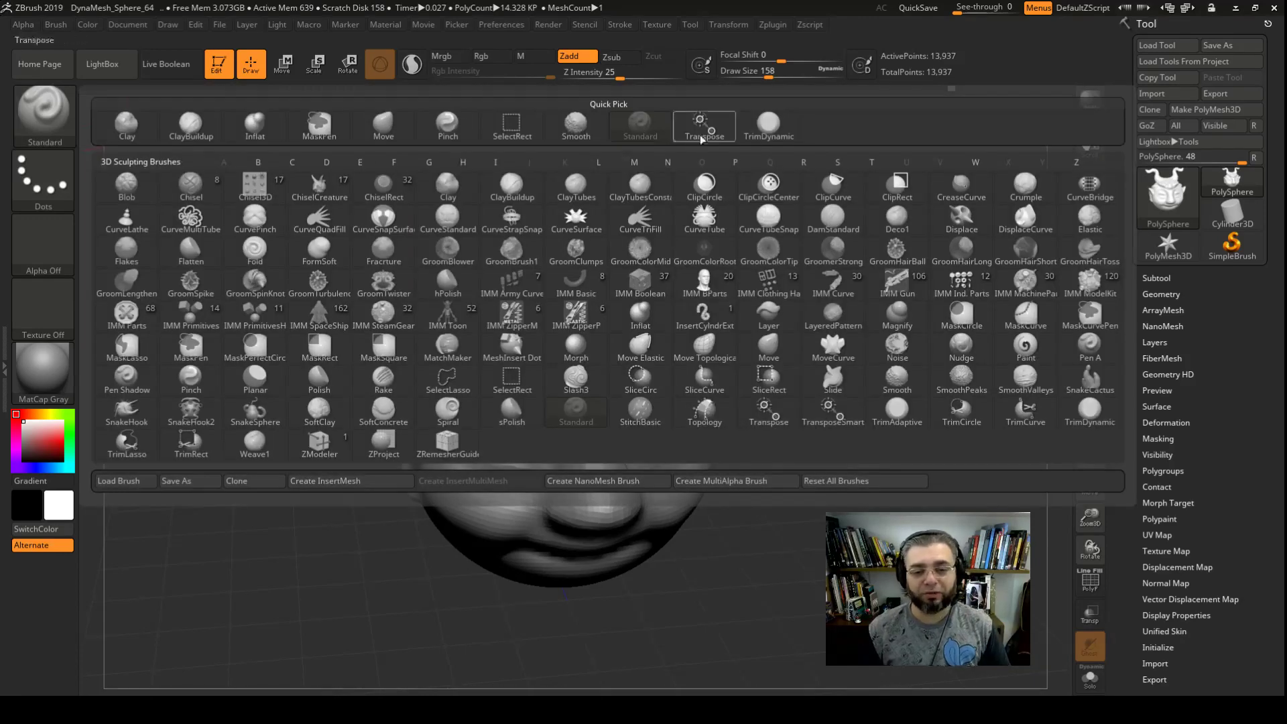
click(383, 127)
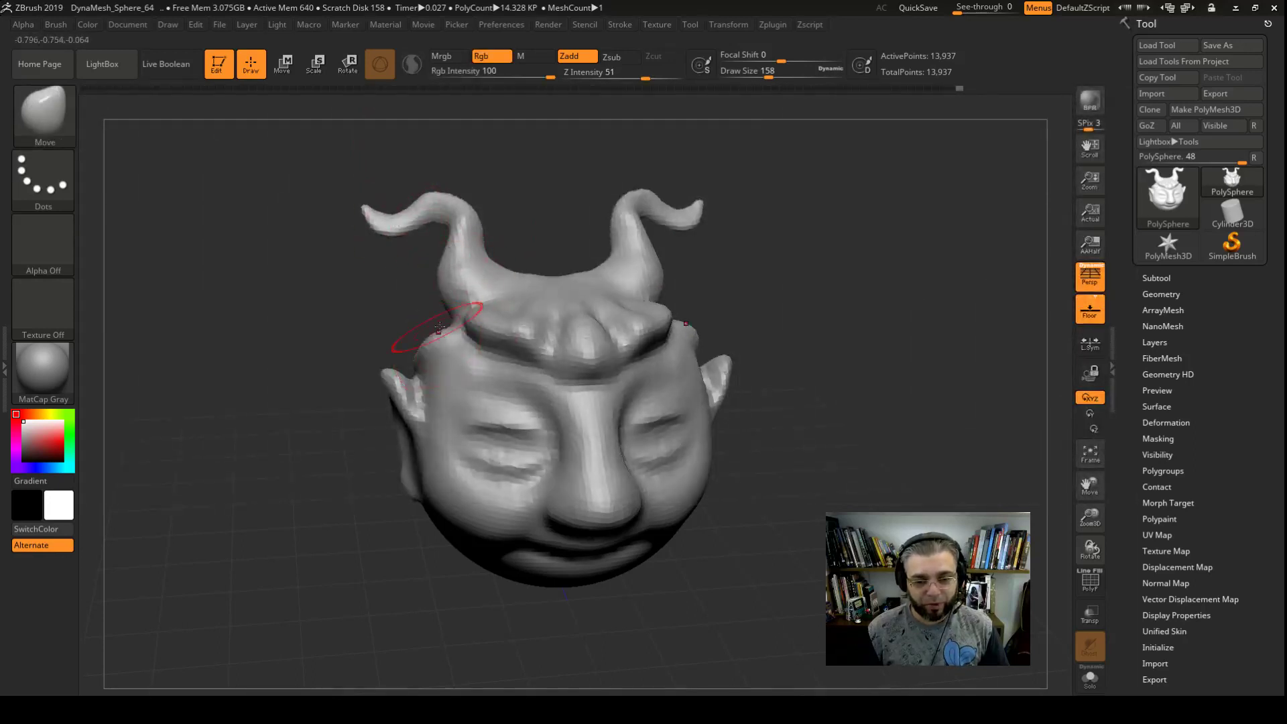
mouse_move(787, 338)
mouse_down()
mouse_move(792, 310)
mouse_move(753, 387)
mouse_move(768, 356)
mouse_up()
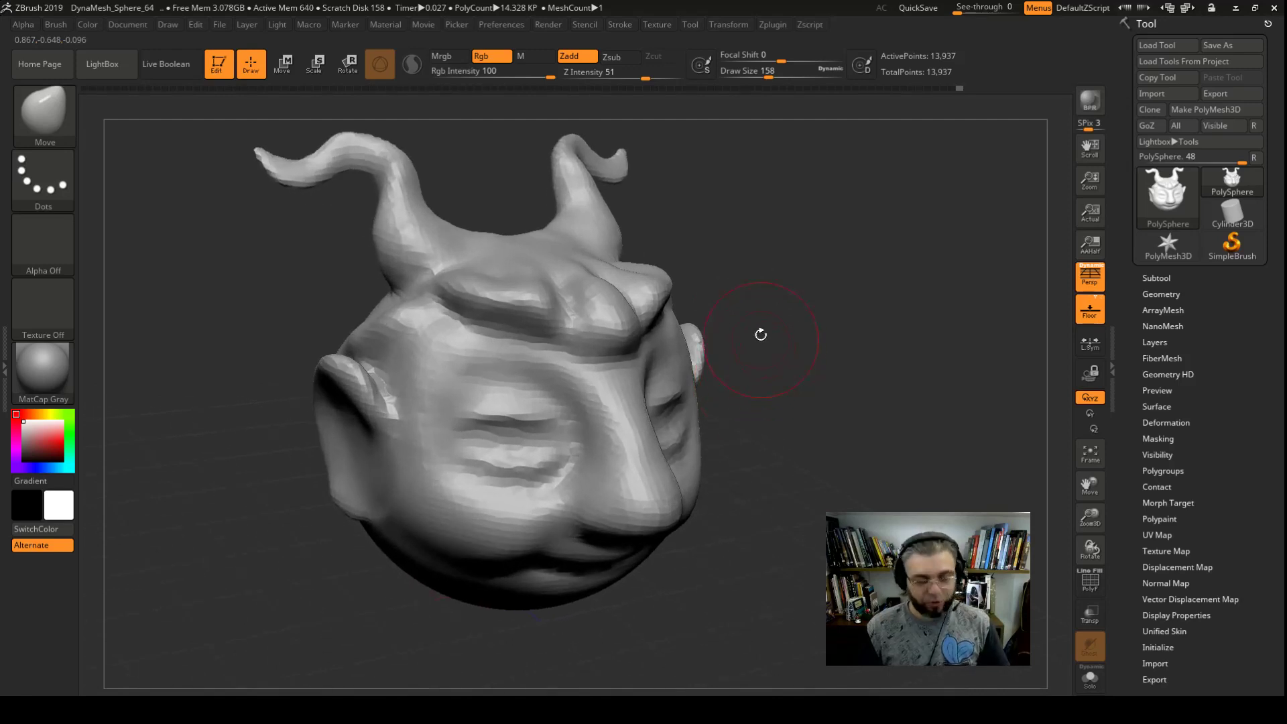
ctrl+drag(715, 187, 741, 244)
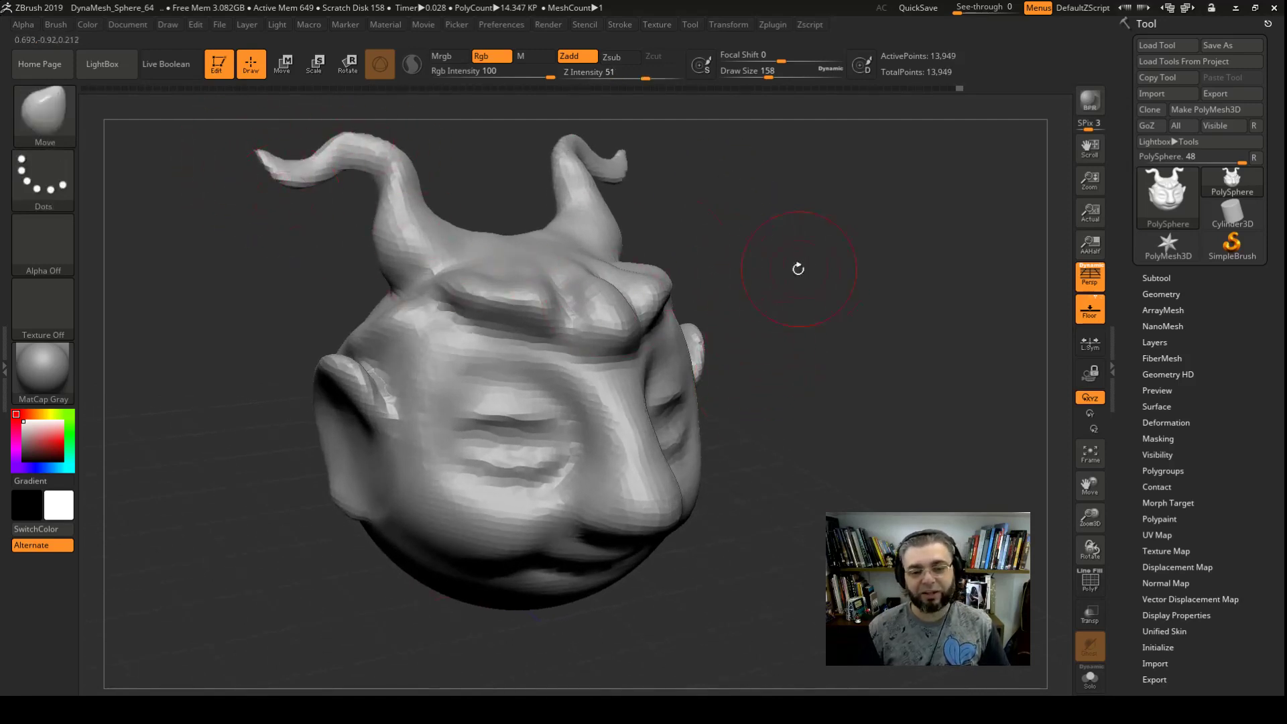
drag(797, 269, 799, 244)
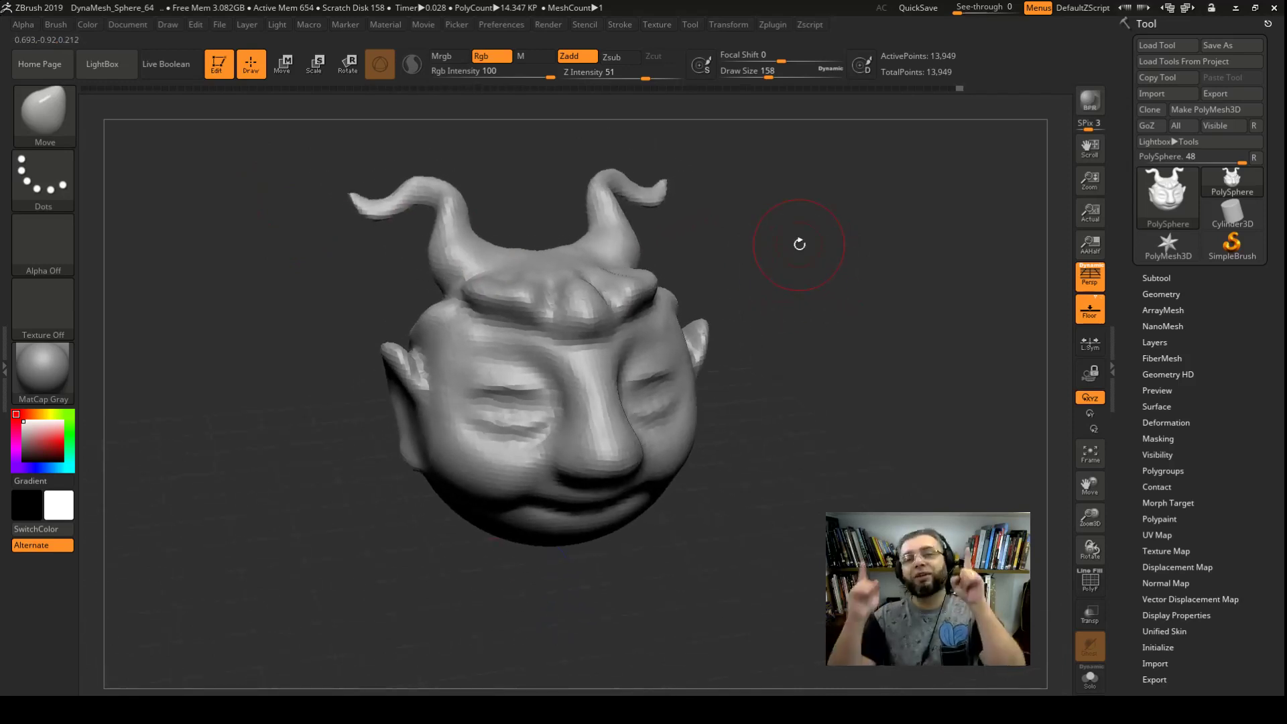